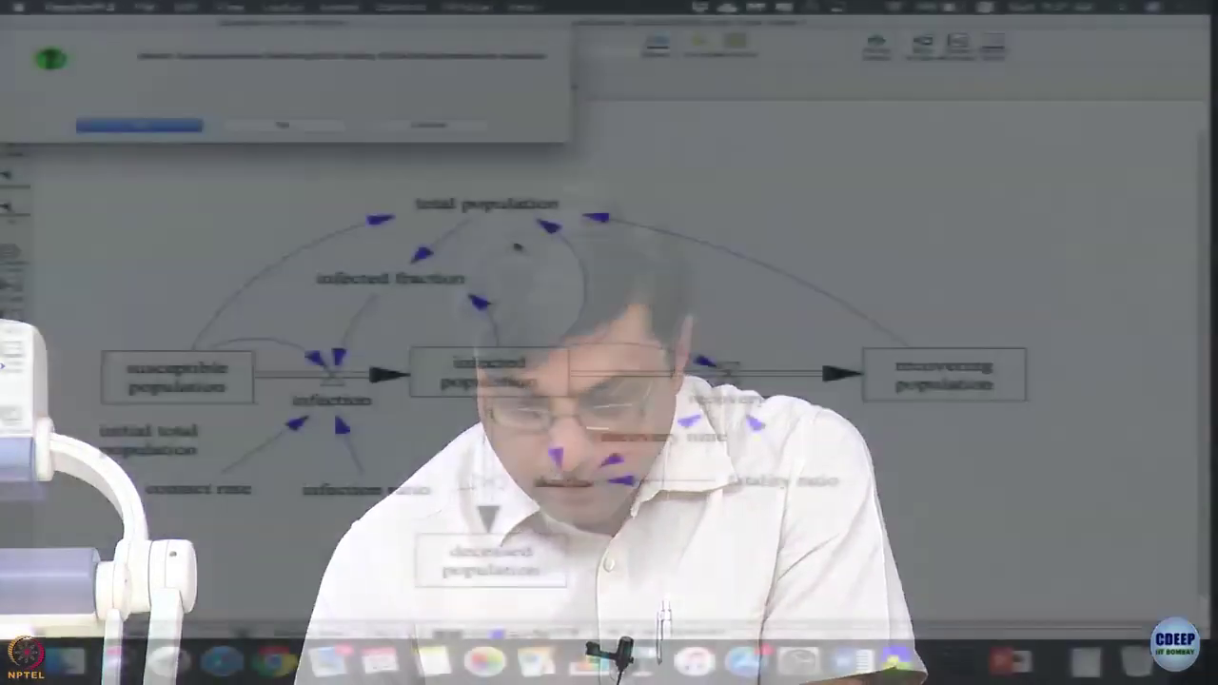
- Dismiss the infection model's save prompt and shrink the diagram to 50%
{"action": "left_click", "coordinate": [139, 126]}
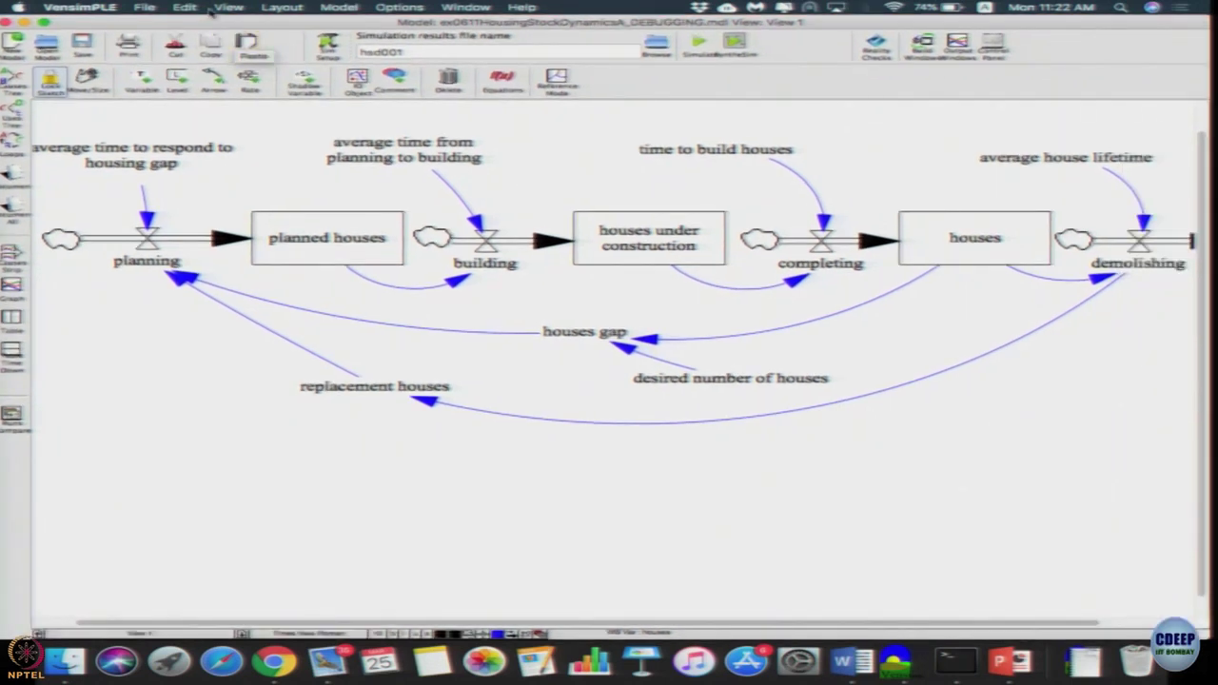
{"action": "left_click", "coordinate": [229, 8]}
{"action": "mouse_move", "coordinate": [285, 57]}
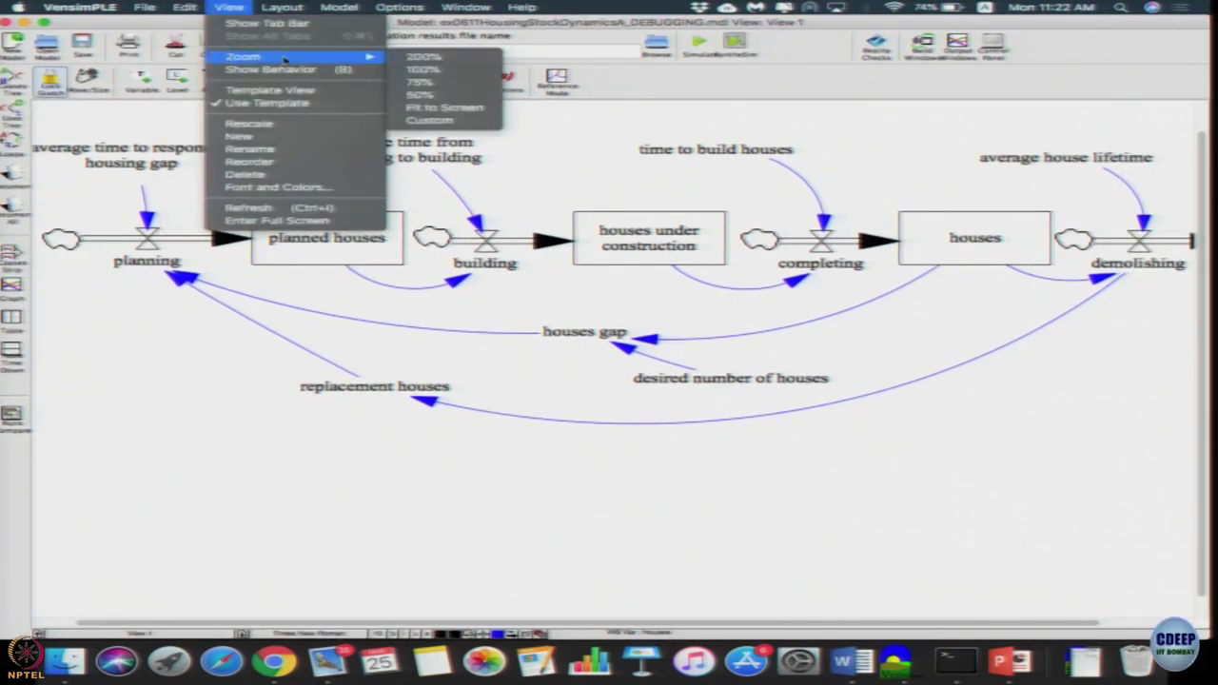
{"action": "left_click", "coordinate": [429, 71]}
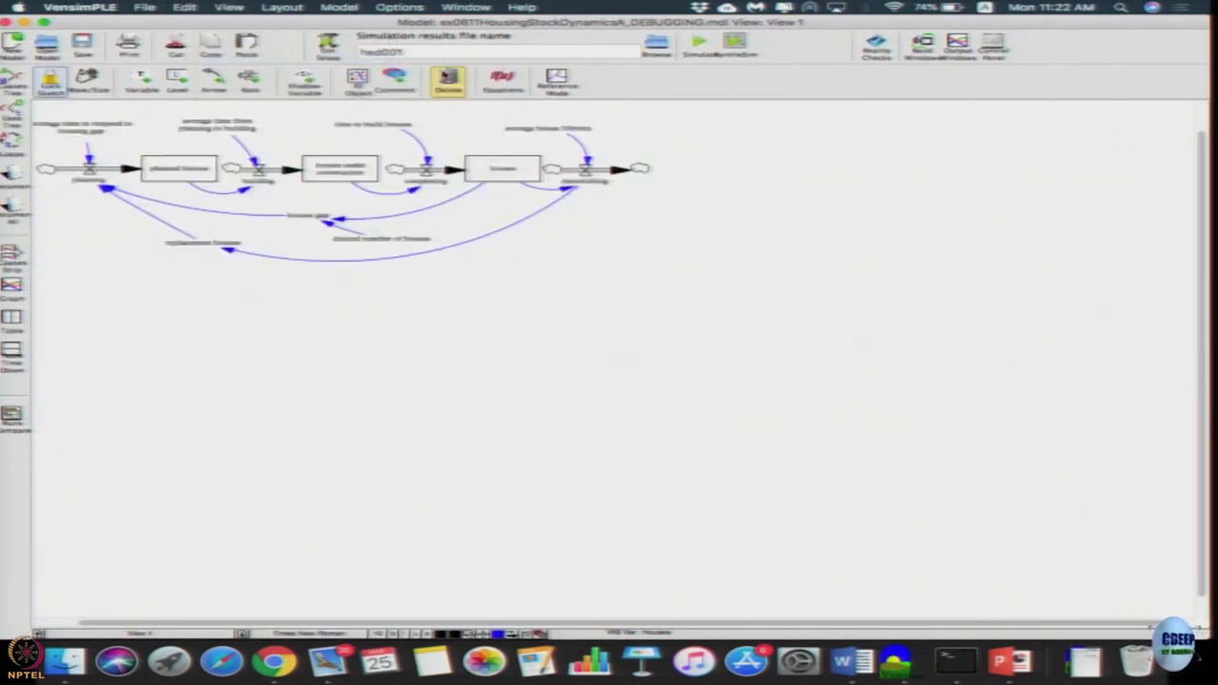
- Zoom the housing diagram to a custom 150% and scroll to its top-left corner
{"action": "left_click", "coordinate": [229, 7]}
{"action": "mouse_move", "coordinate": [286, 57]}
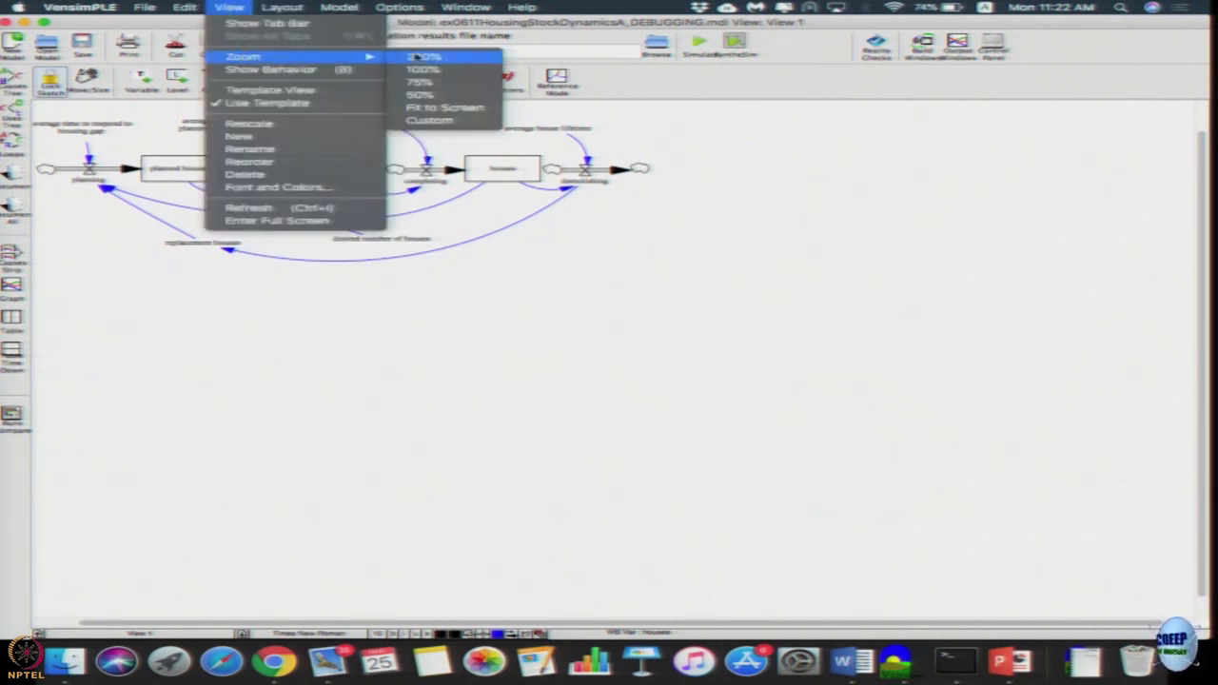
{"action": "left_click", "coordinate": [425, 120]}
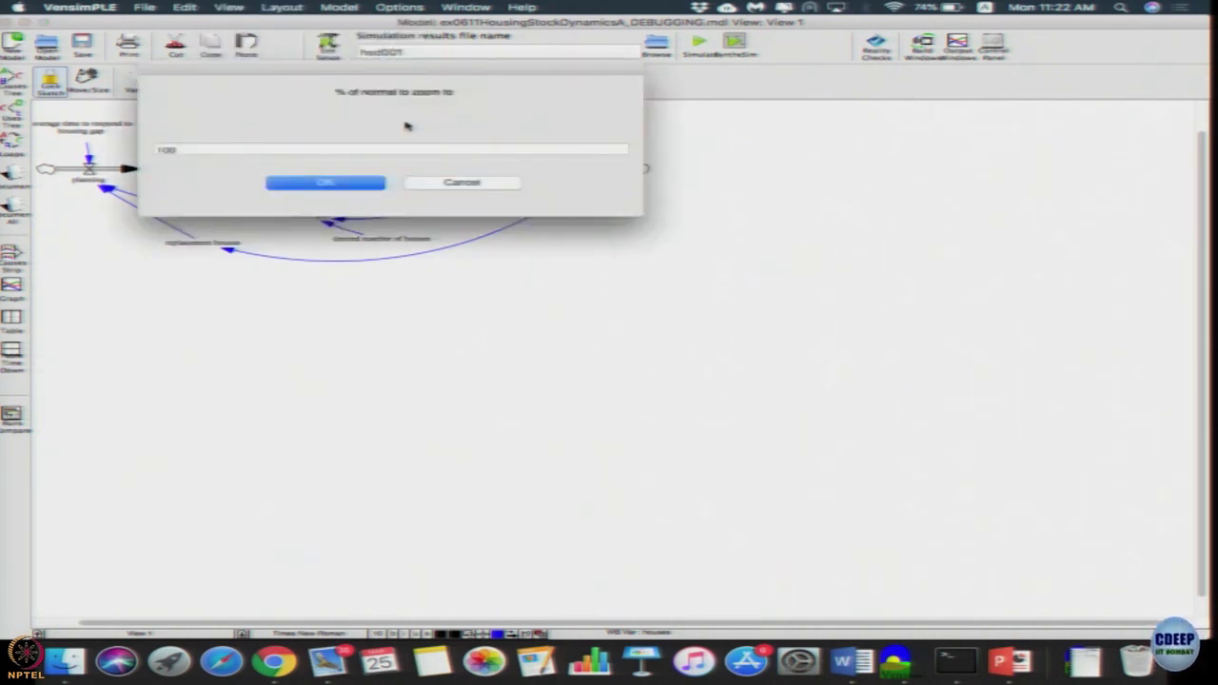
{"action": "type", "text": "150"}
{"action": "key", "text": "Return"}
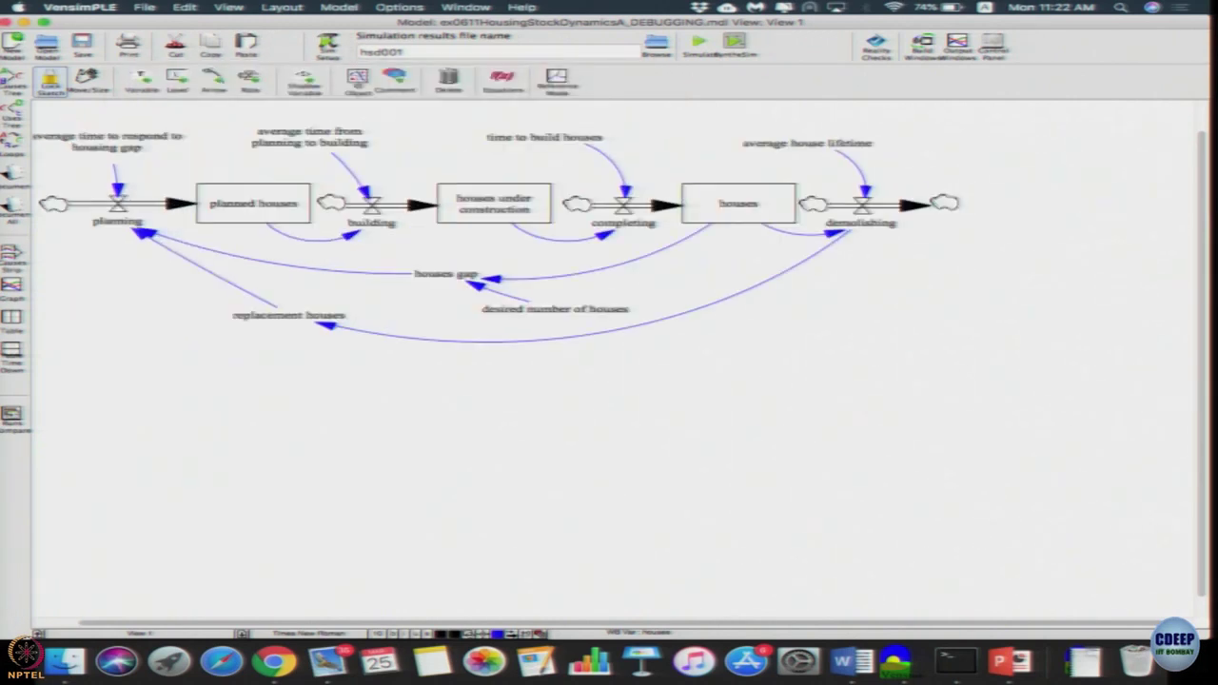
{"action": "scroll", "coordinate": [386, 465], "scroll_direction": "left", "scroll_amount": 2}
{"action": "scroll", "coordinate": [386, 464], "scroll_direction": "up", "scroll_amount": 2}
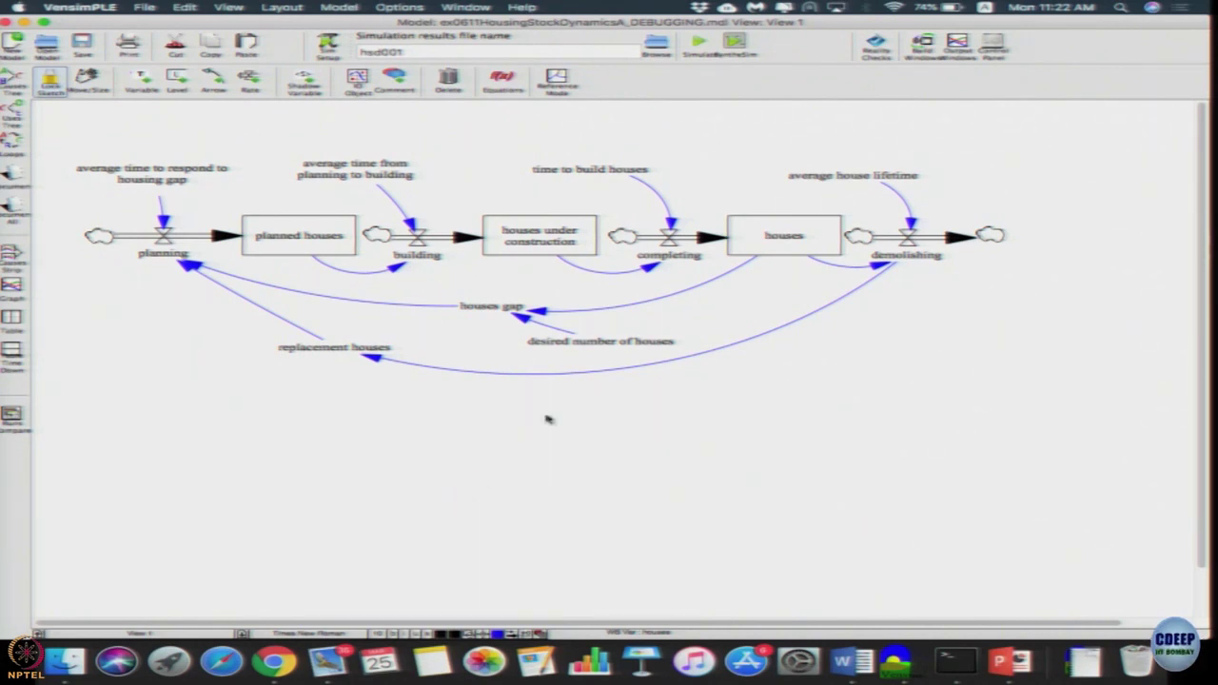
{"action": "mouse_move", "coordinate": [291, 248]}
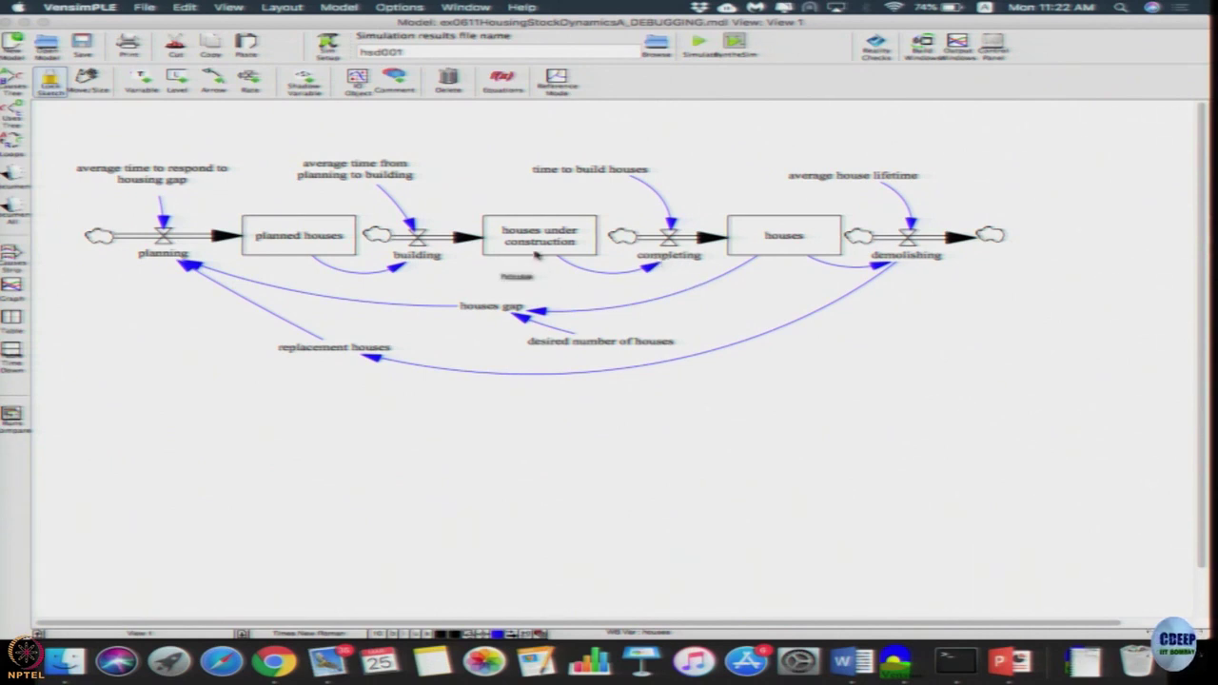
- Rerun into hsd001 and review an enlarged graph of planned houses and houses under construction
{"action": "left_click", "coordinate": [697, 45]}
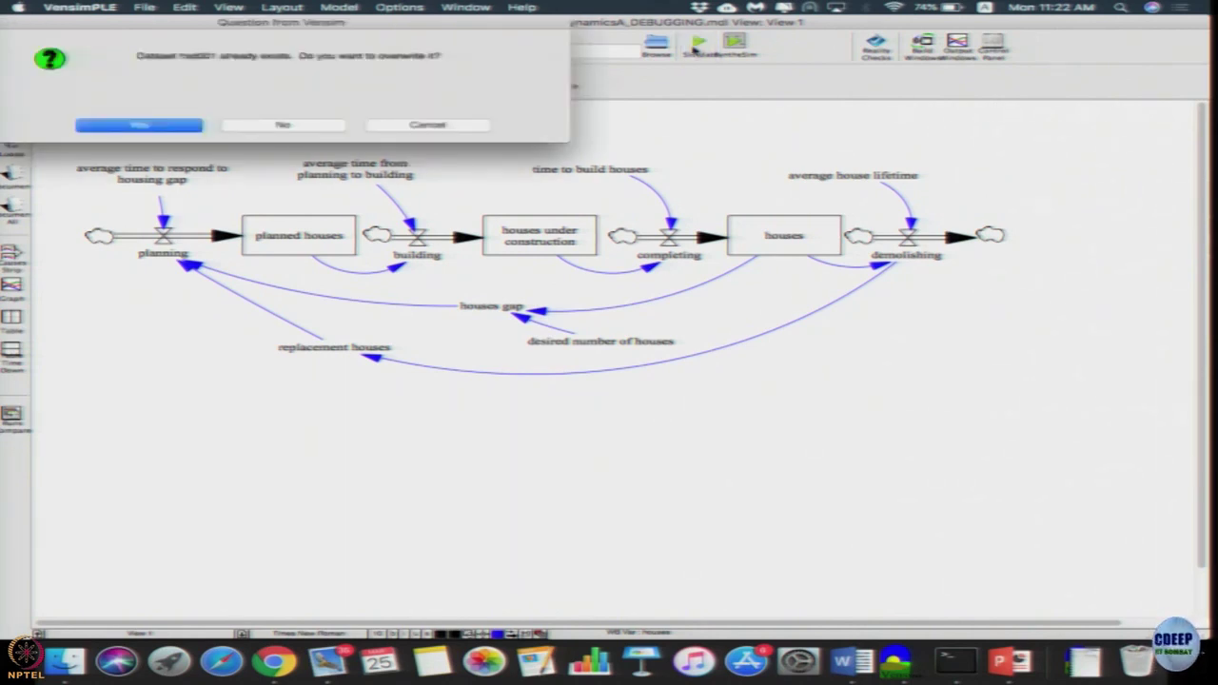
{"action": "left_click", "coordinate": [140, 127]}
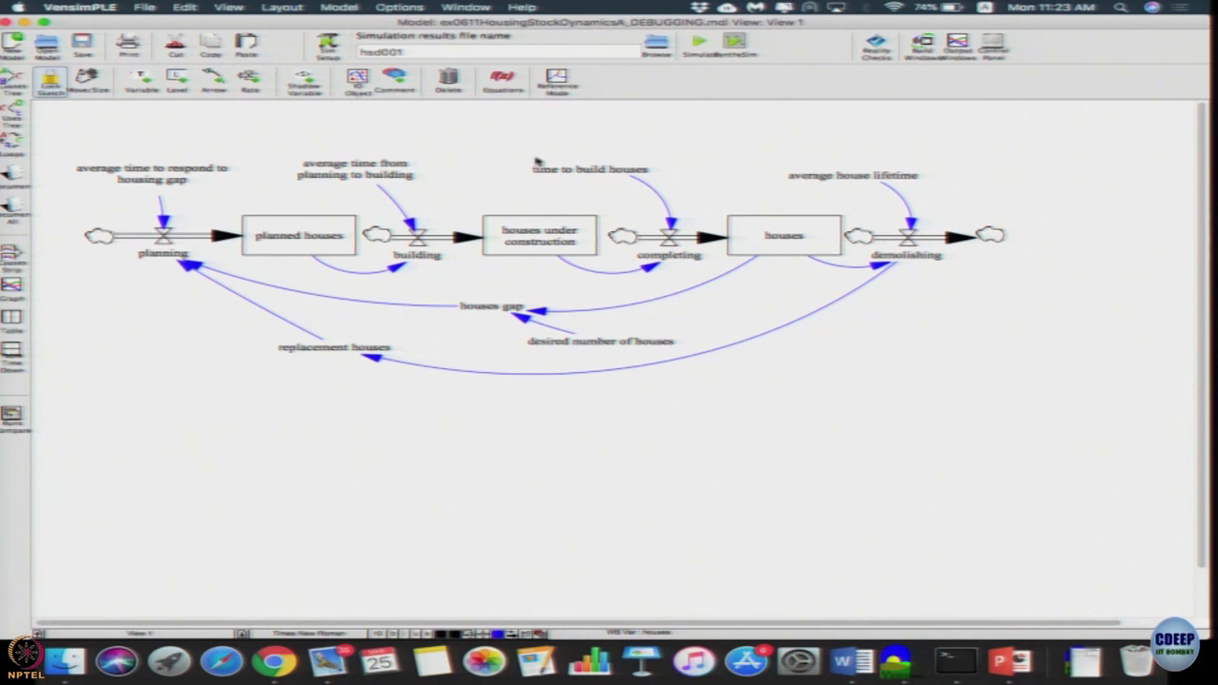
{"action": "left_click", "coordinate": [270, 234]}
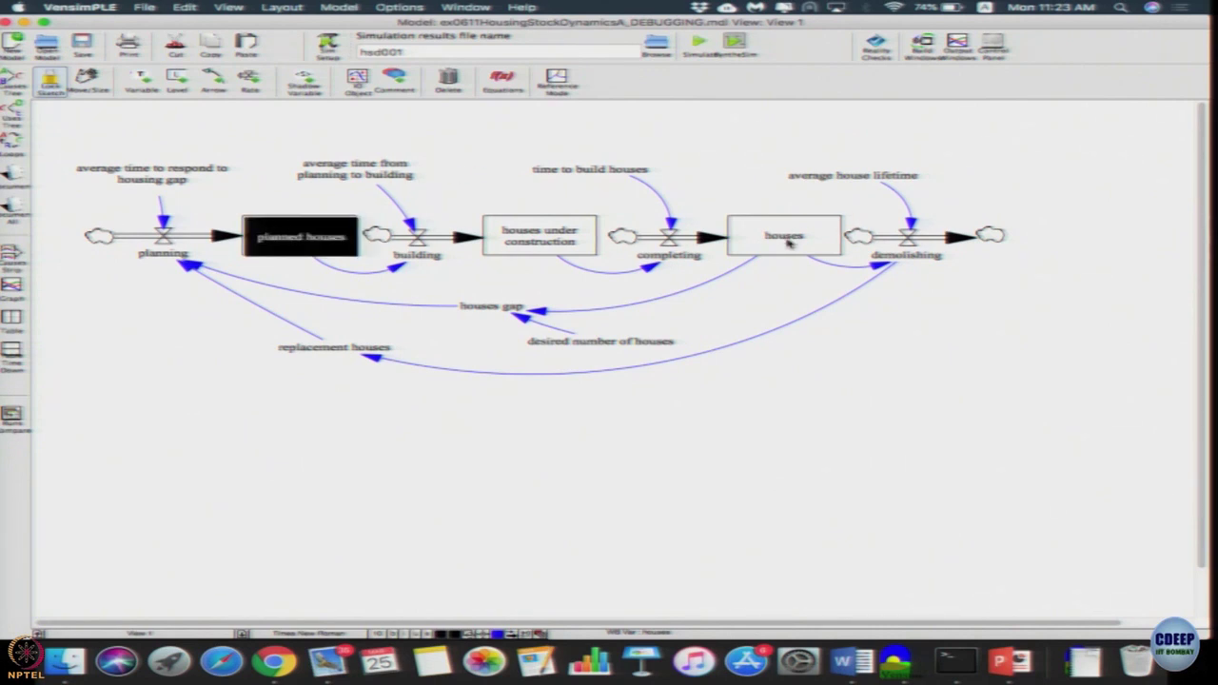
{"action": "left_click", "coordinate": [559, 246]}
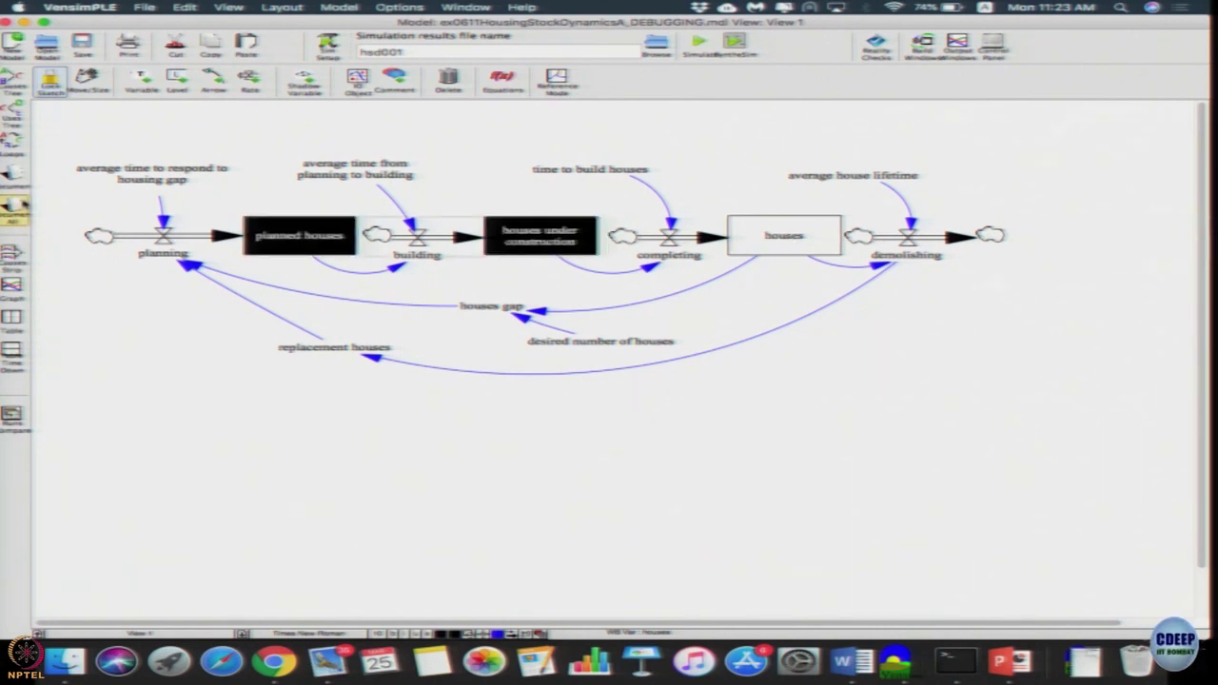
{"action": "left_click", "coordinate": [11, 284]}
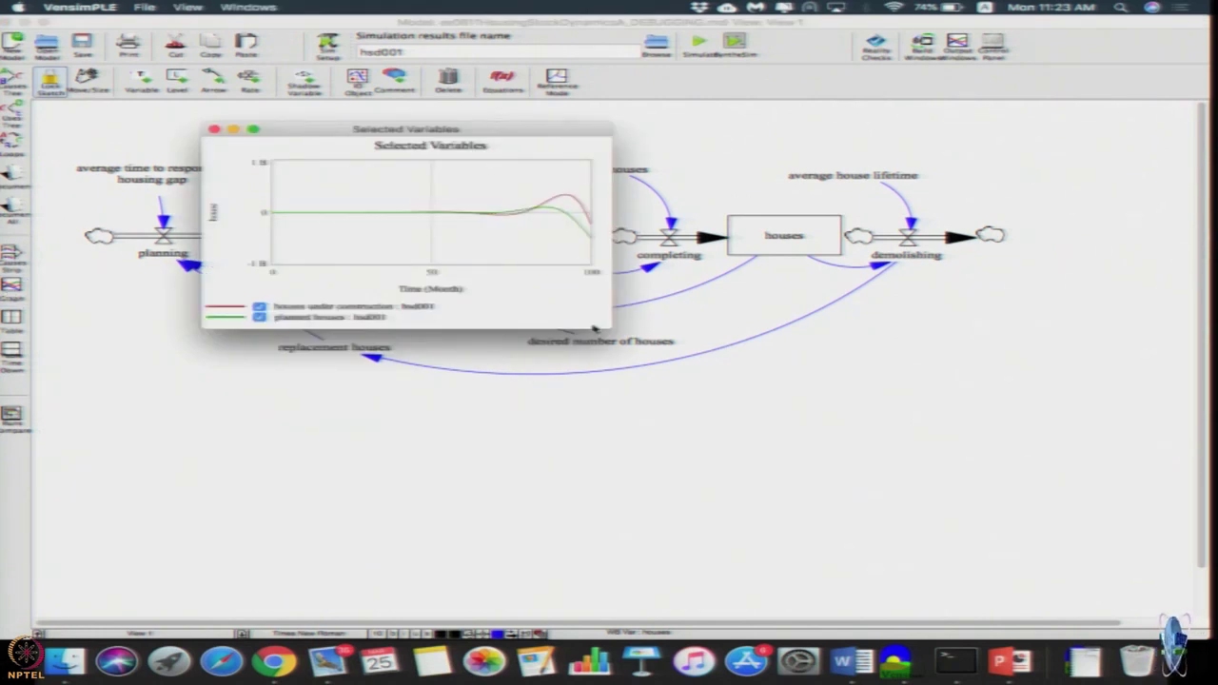
{"action": "left_click_drag", "start_coordinate": [610, 327], "coordinate": [767, 479]}
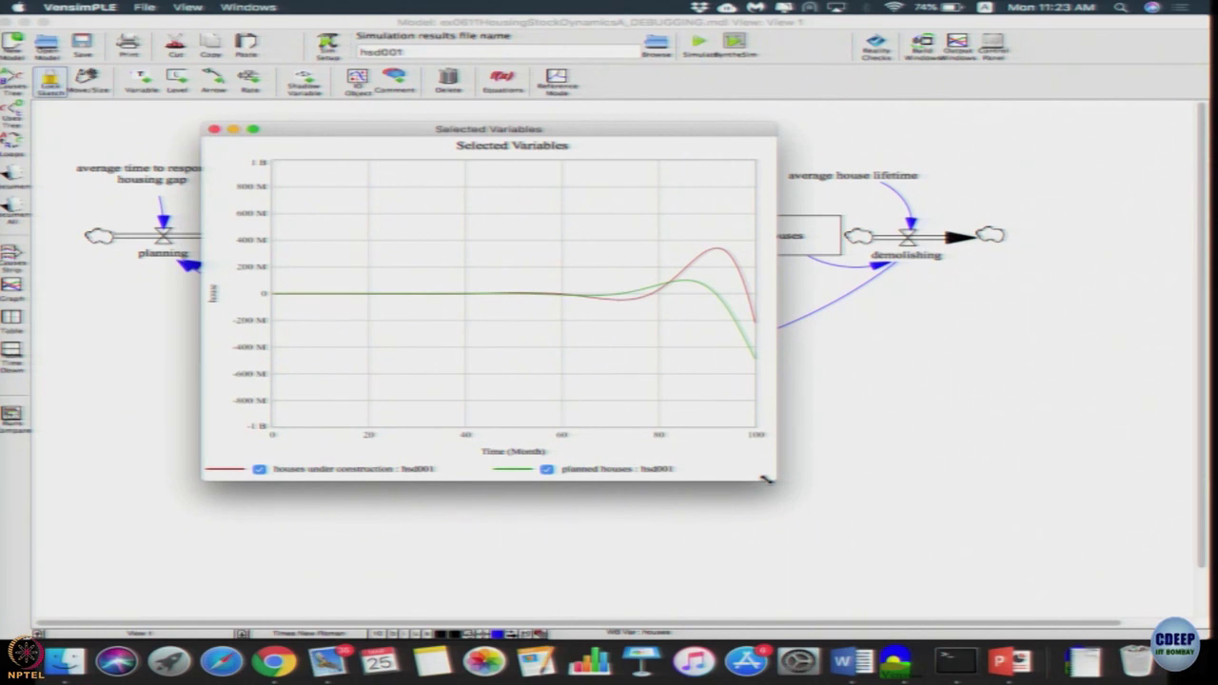
{"action": "left_click", "coordinate": [214, 130]}
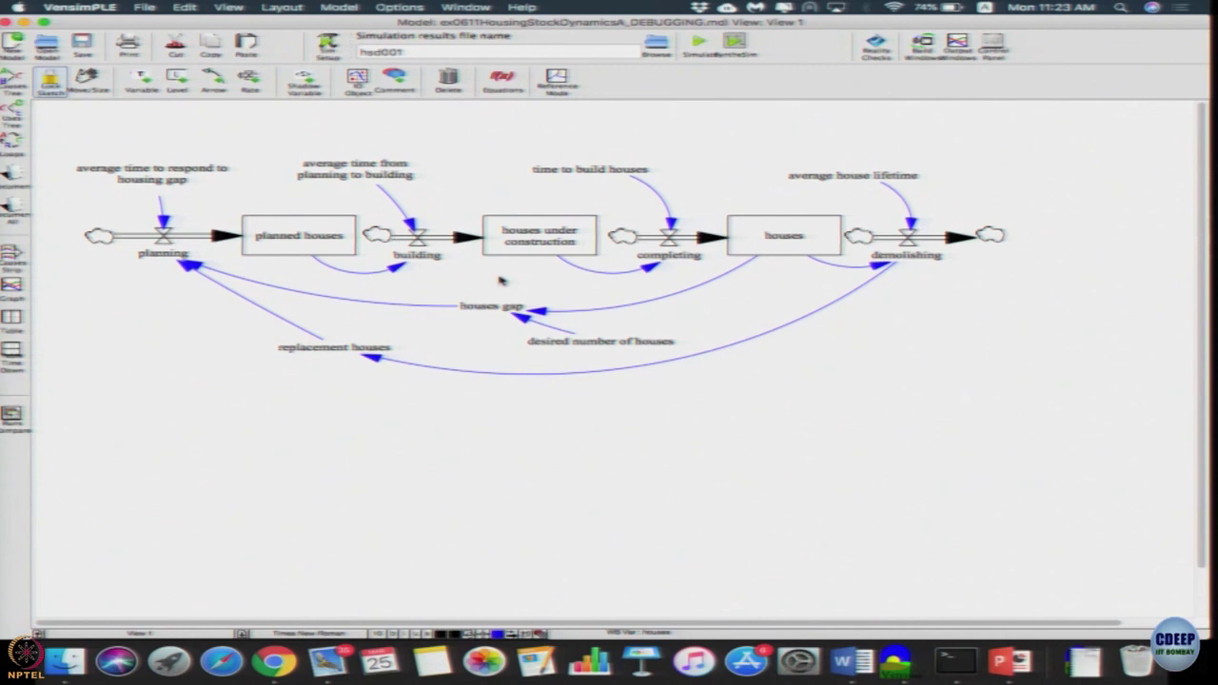
- Delete the three clouds before building, before completing and after houses
{"action": "left_click", "coordinate": [498, 90]}
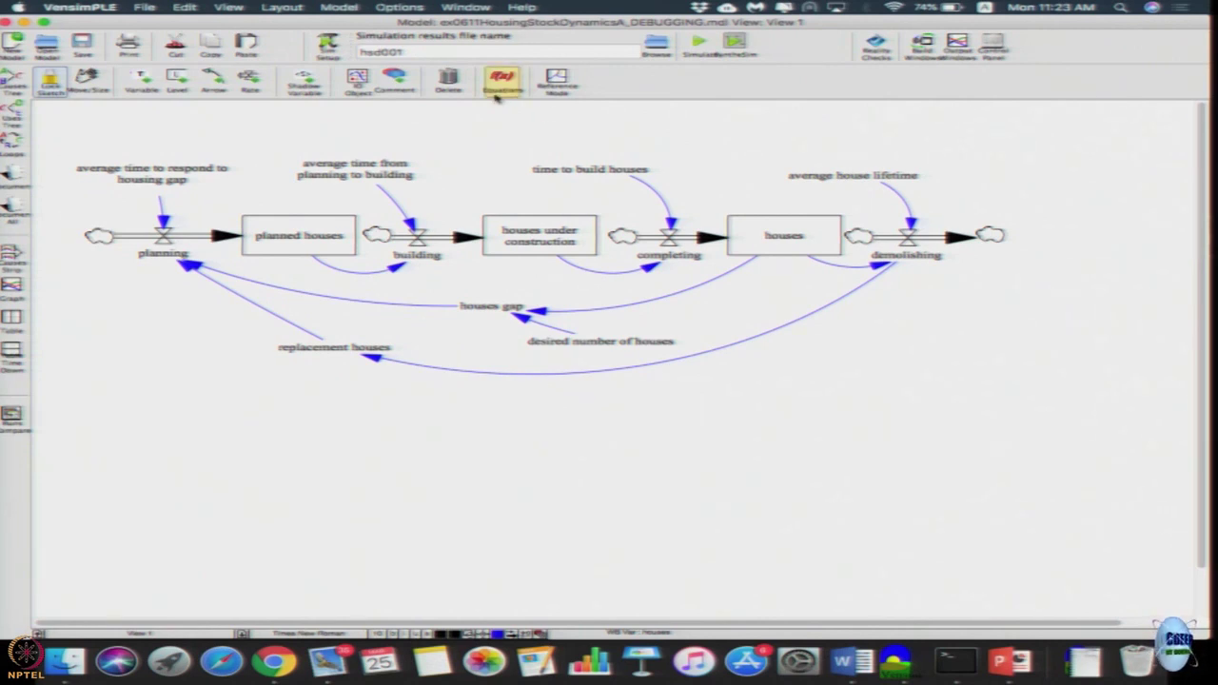
{"action": "left_click", "coordinate": [449, 84]}
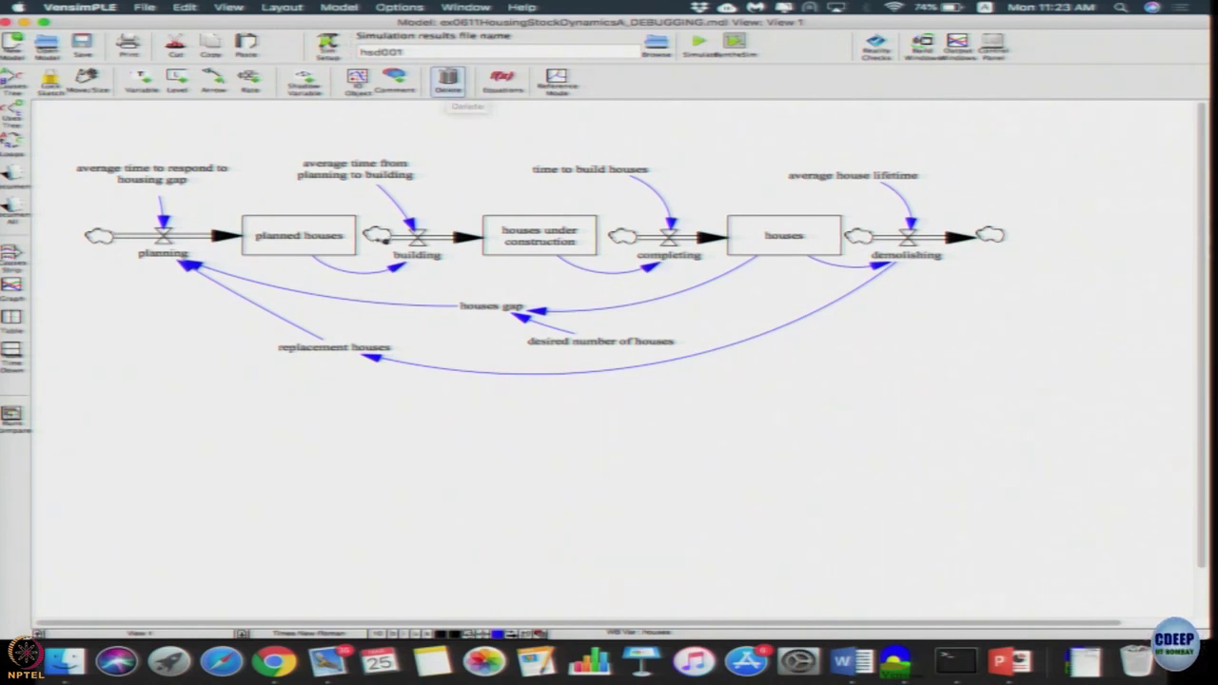
{"action": "left_click", "coordinate": [378, 236]}
{"action": "left_click", "coordinate": [624, 237]}
{"action": "left_click", "coordinate": [860, 238]}
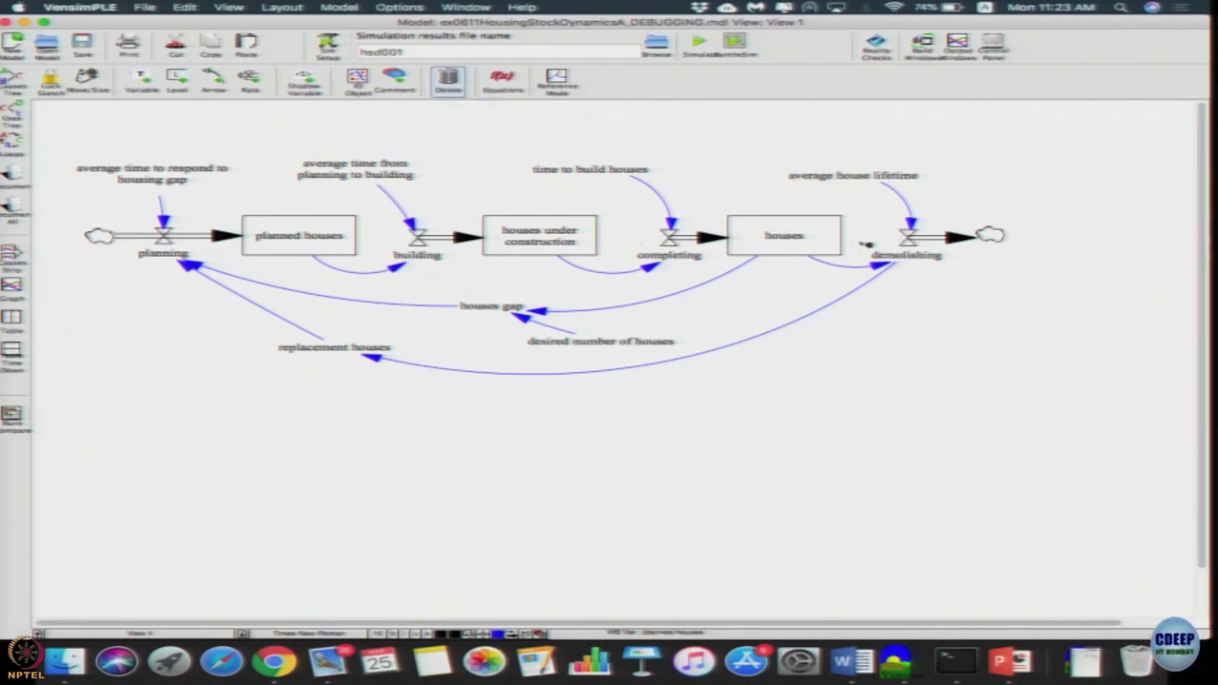
- Draw pipes from planned houses, houses under construction and houses into their outflow valves
{"action": "left_click", "coordinate": [248, 82]}
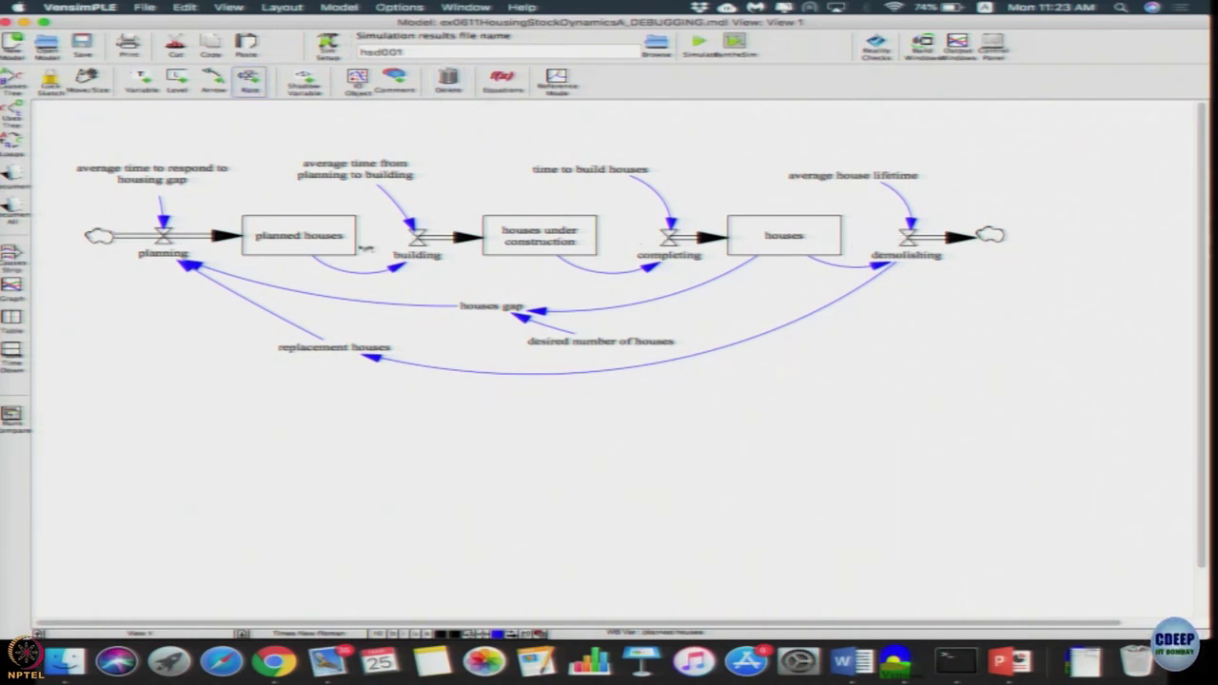
{"action": "left_click_drag", "start_coordinate": [343, 244], "coordinate": [418, 238]}
{"action": "left_click_drag", "start_coordinate": [585, 244], "coordinate": [678, 245]}
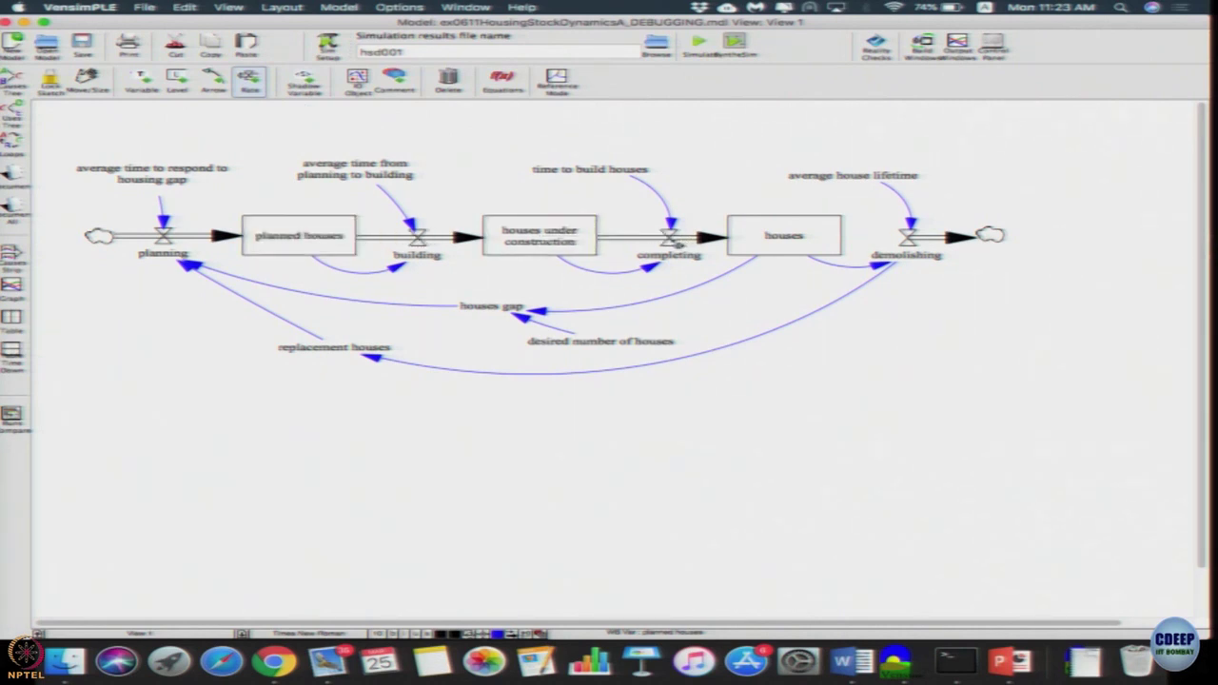
{"action": "left_click_drag", "start_coordinate": [815, 245], "coordinate": [911, 245]}
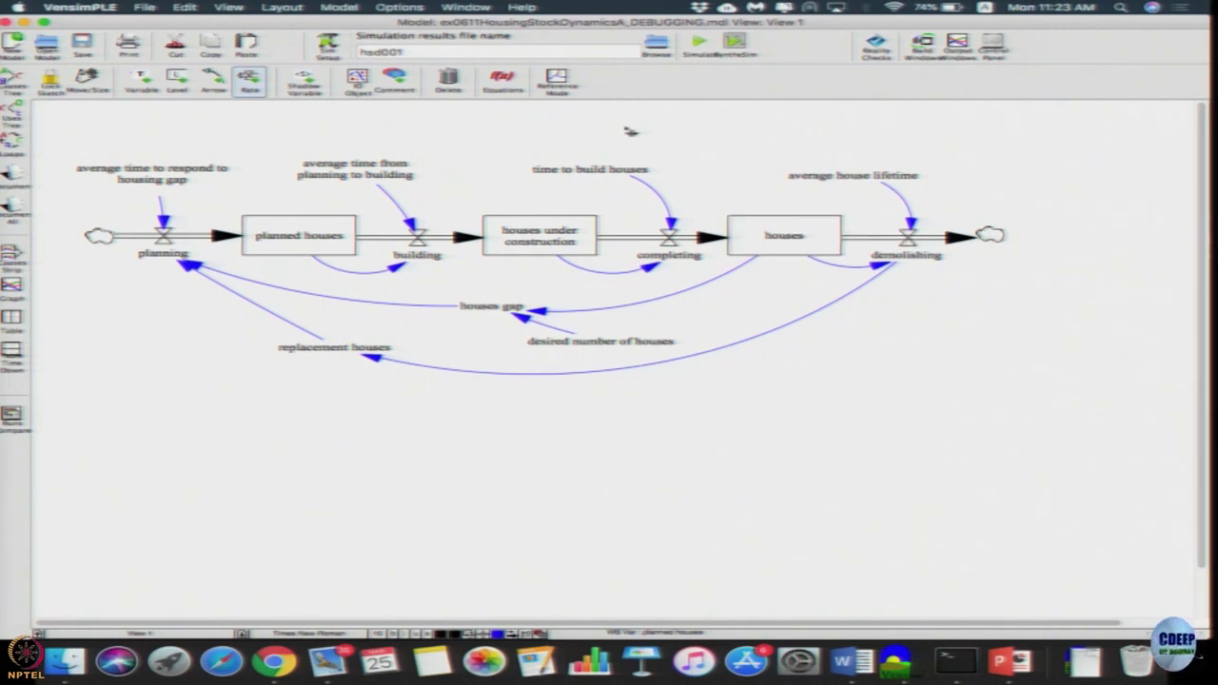
- Inspect and accept the planned houses and houses stock equations
{"action": "left_click", "coordinate": [515, 86]}
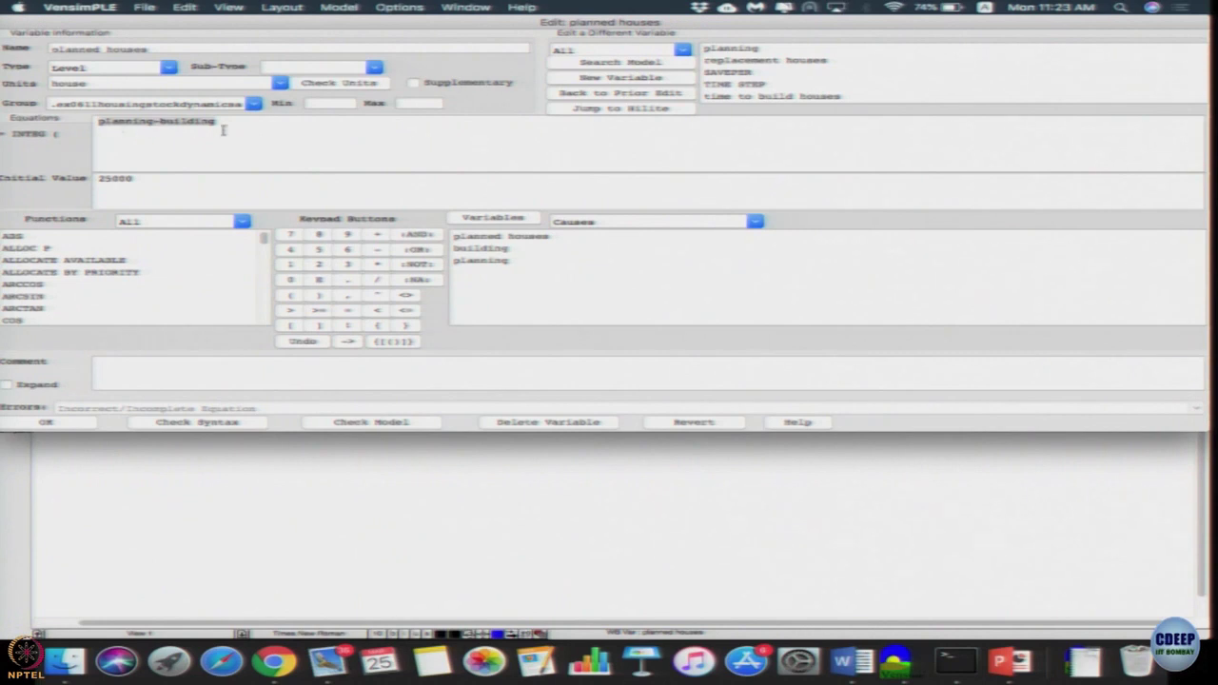
{"action": "left_click", "coordinate": [57, 427]}
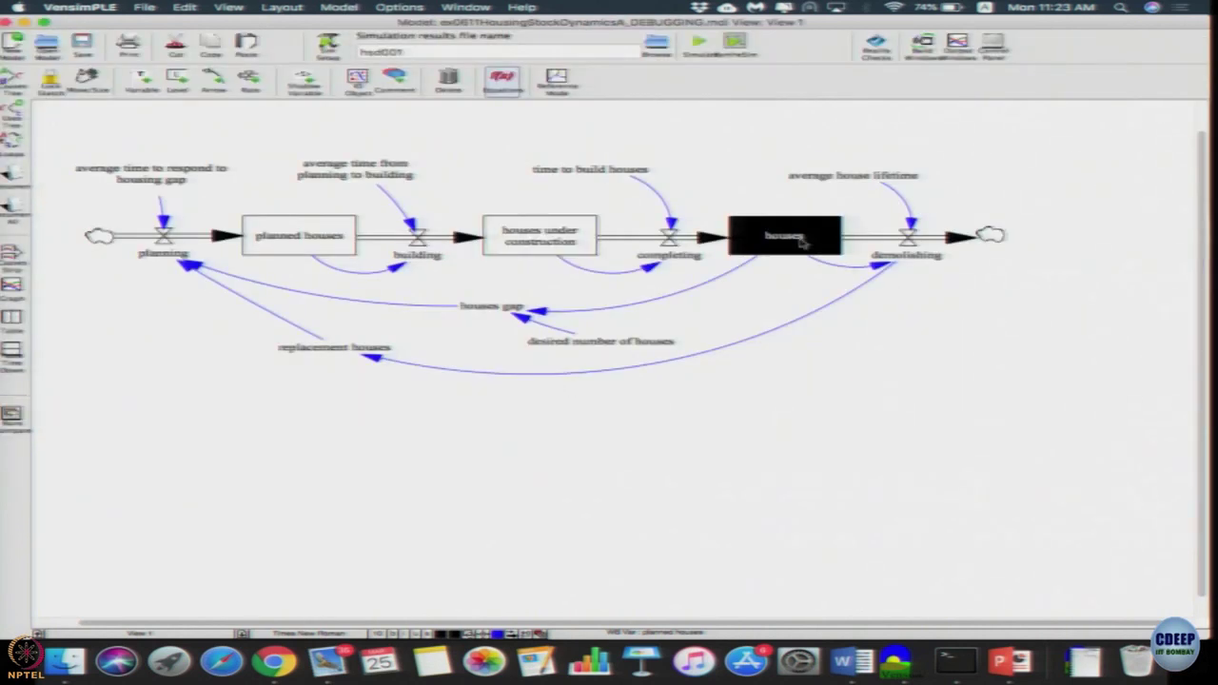
{"action": "left_click", "coordinate": [803, 243]}
{"action": "left_click", "coordinate": [44, 424]}
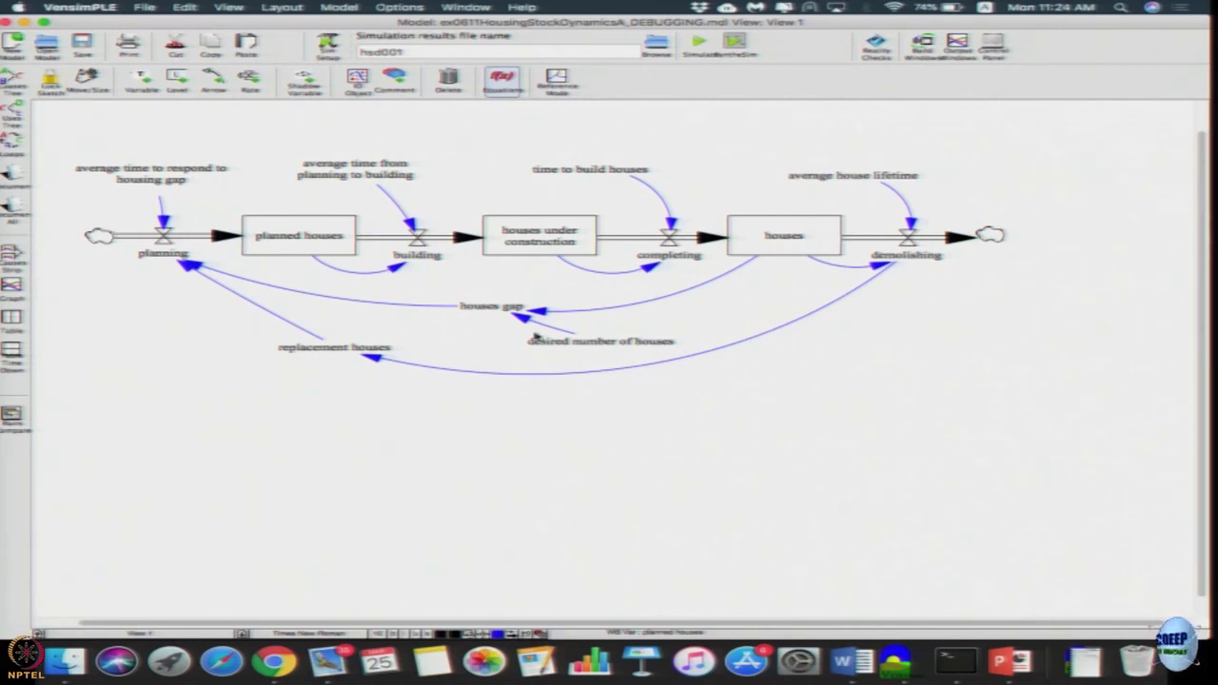
- Inspect the demolishing equation and the planning equation, replacement houses plus houses gap over response time
{"action": "left_click", "coordinate": [909, 257]}
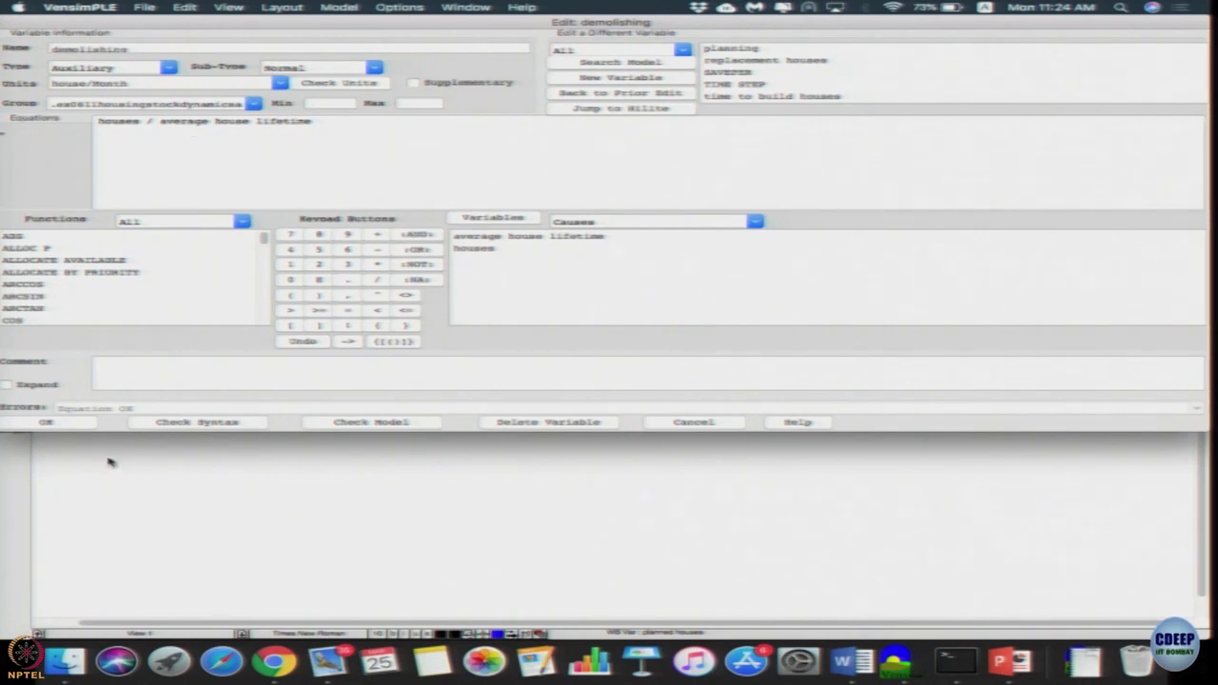
{"action": "left_click", "coordinate": [76, 427]}
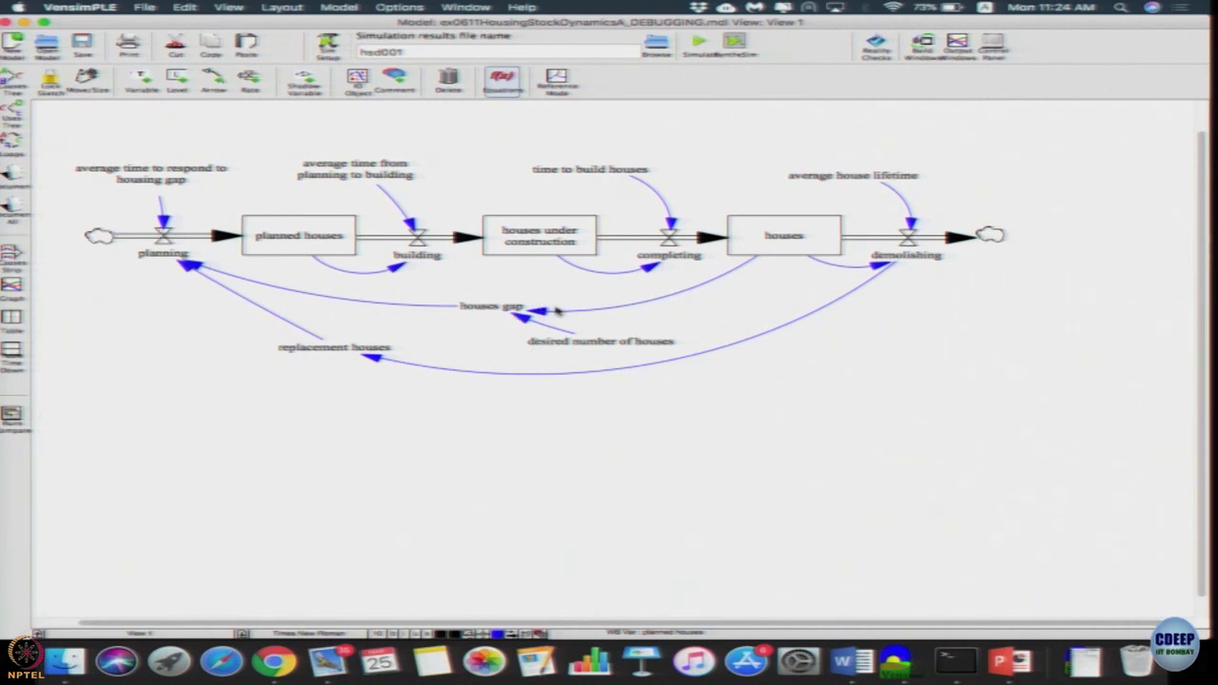
{"action": "left_click", "coordinate": [150, 265]}
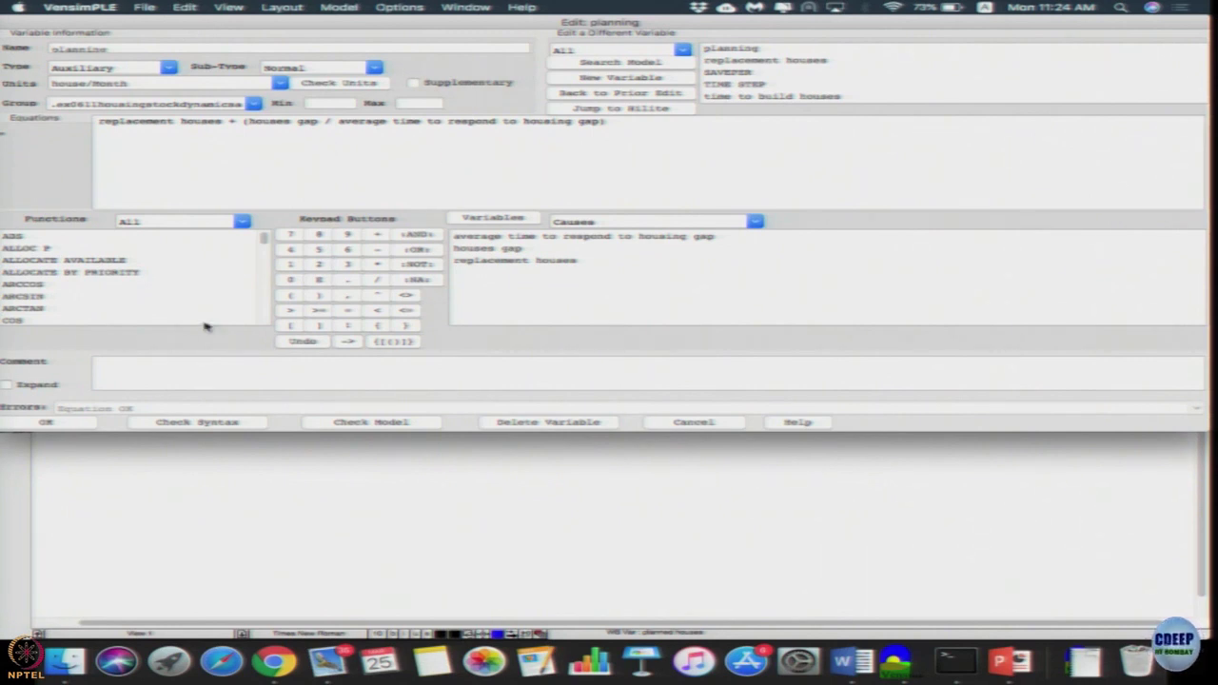
{"action": "left_click", "coordinate": [61, 425]}
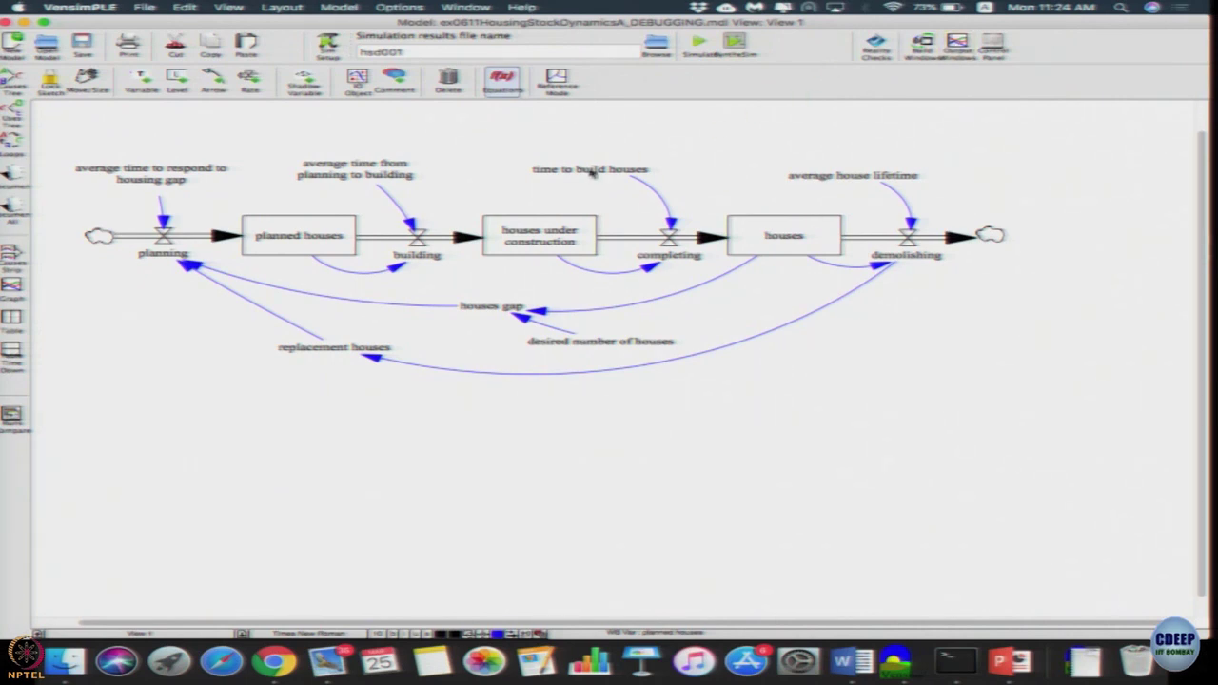
- Rerun over hsd001 and graph houses full-screen, peaking near 5.065M before settling near 5.05M
{"action": "left_click", "coordinate": [702, 42]}
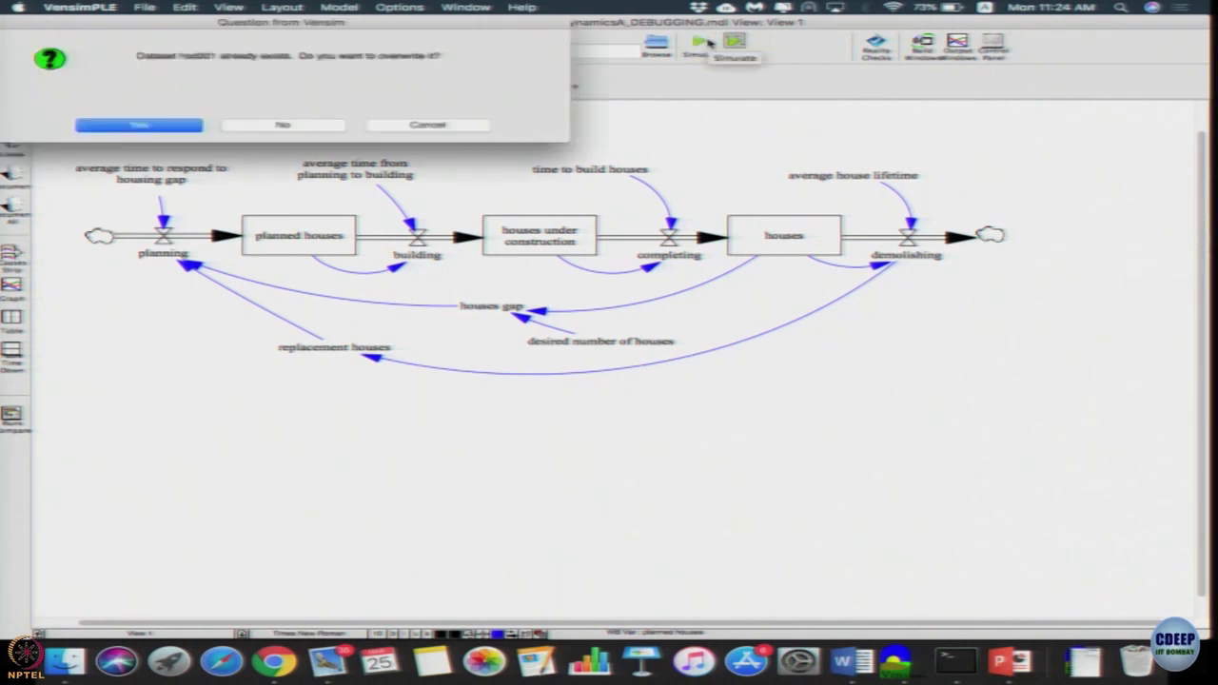
{"action": "left_click", "coordinate": [168, 130]}
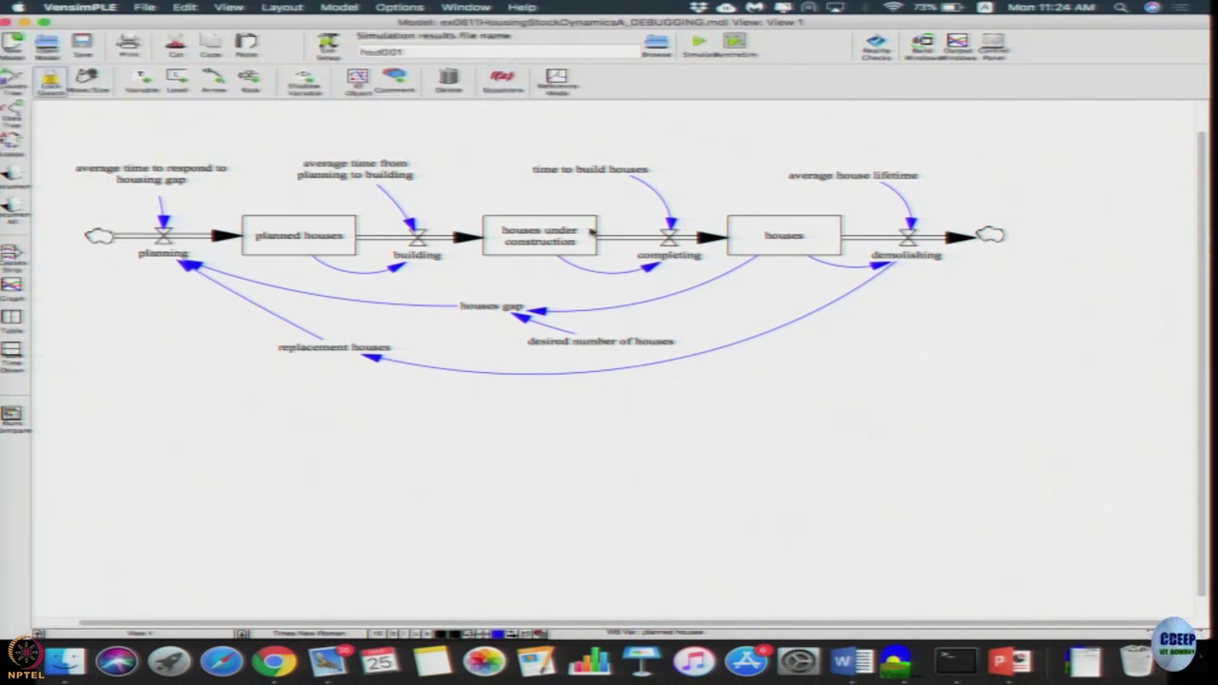
{"action": "left_click", "coordinate": [797, 238]}
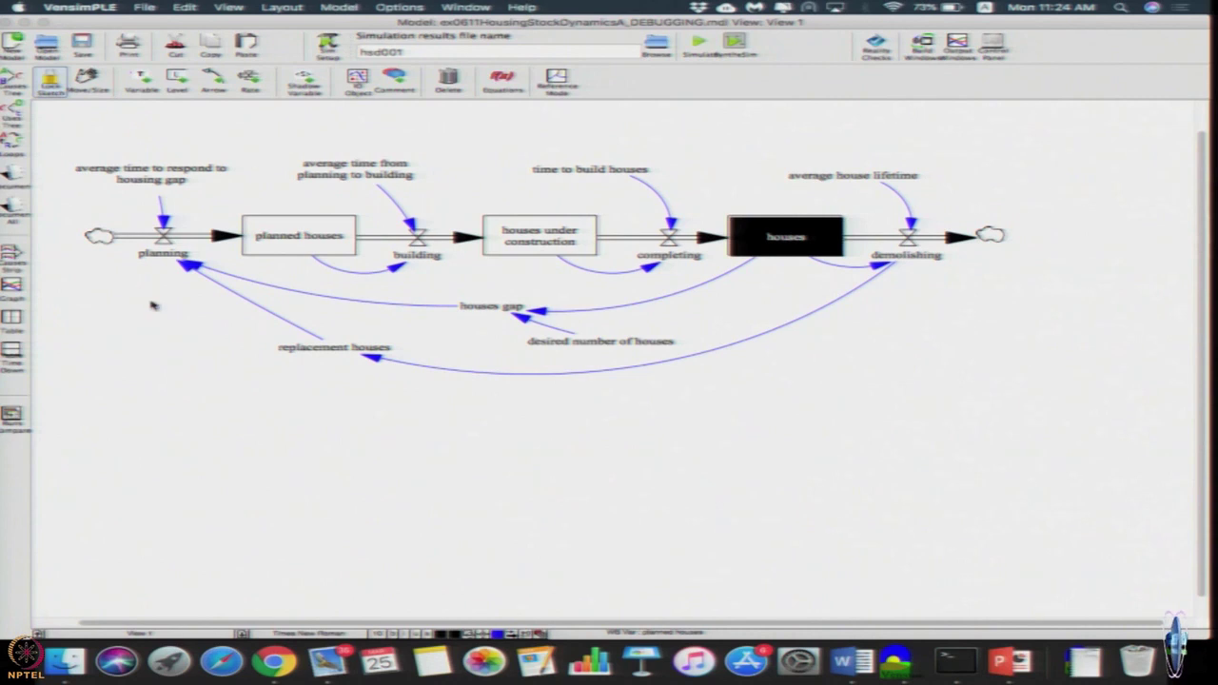
{"action": "left_click", "coordinate": [15, 298]}
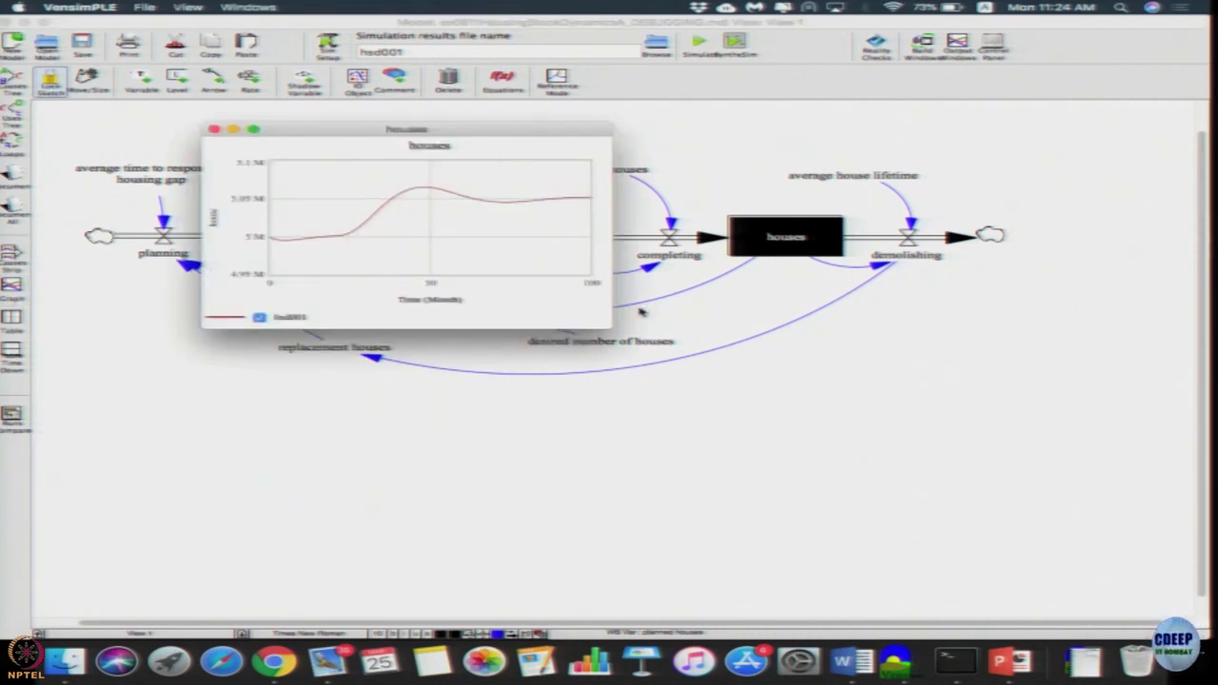
{"action": "left_click_drag", "start_coordinate": [614, 329], "coordinate": [789, 512]}
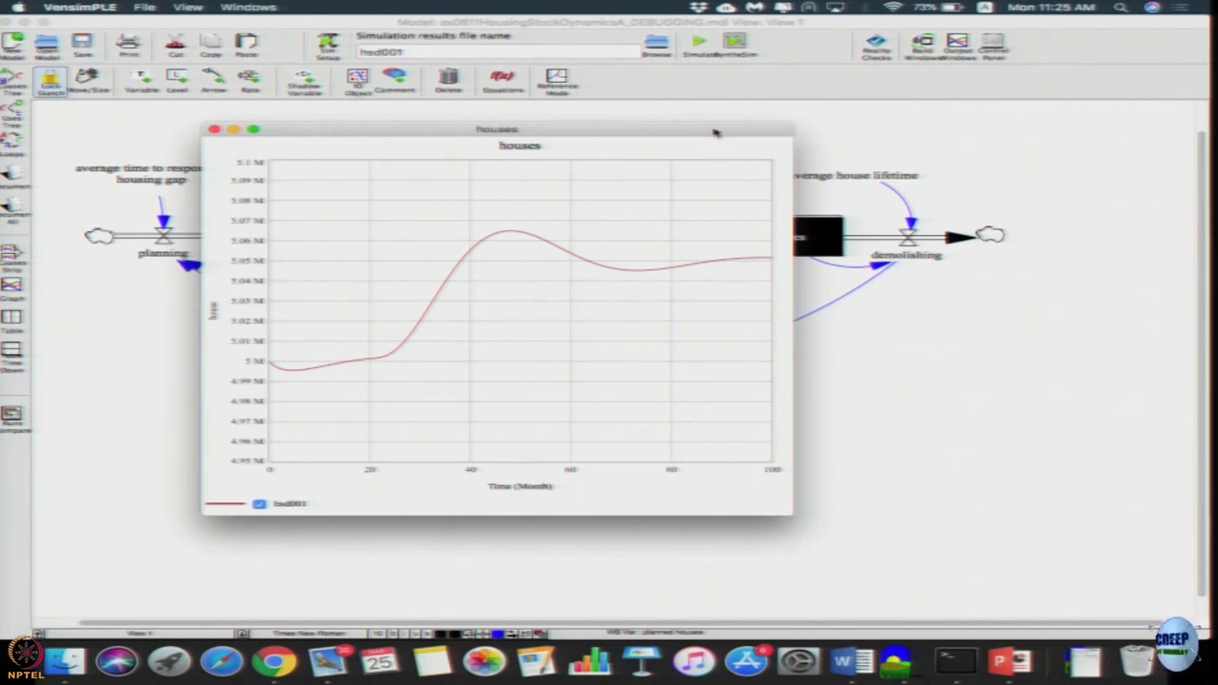
{"action": "left_click_drag", "start_coordinate": [718, 129], "coordinate": [706, 321]}
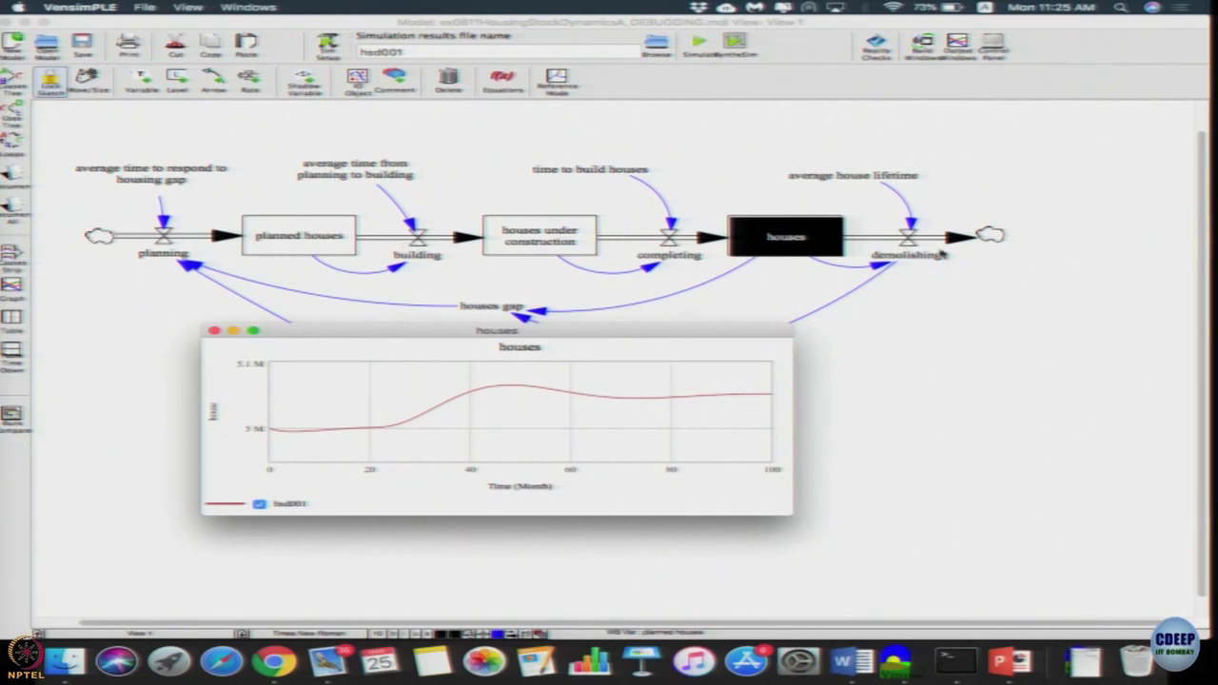
{"action": "double_click", "coordinate": [715, 334]}
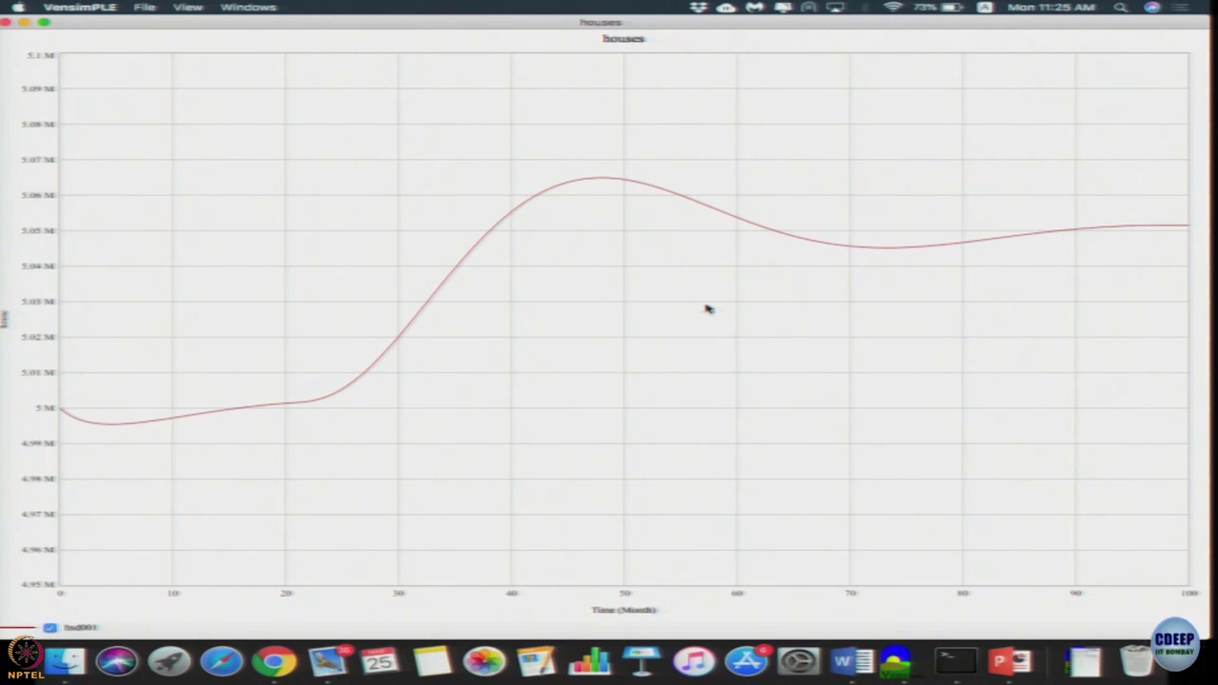
{"action": "left_click", "coordinate": [7, 21]}
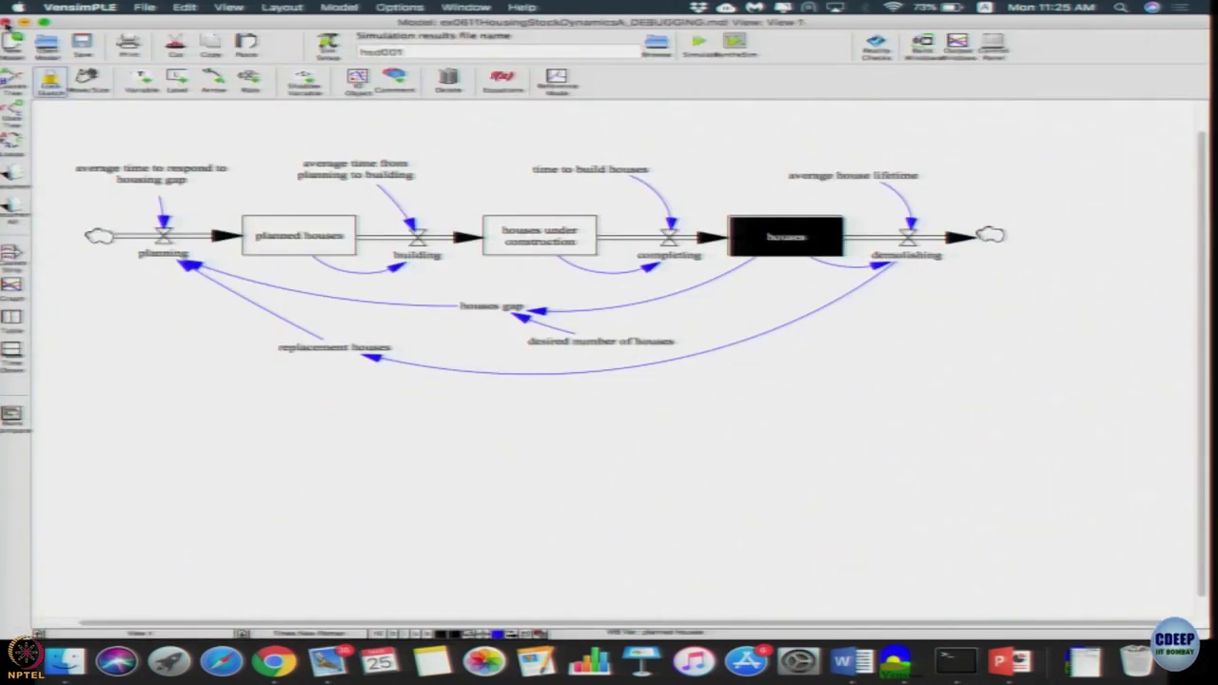
{"action": "left_click", "coordinate": [636, 429]}
{"action": "left_click", "coordinate": [502, 82]}
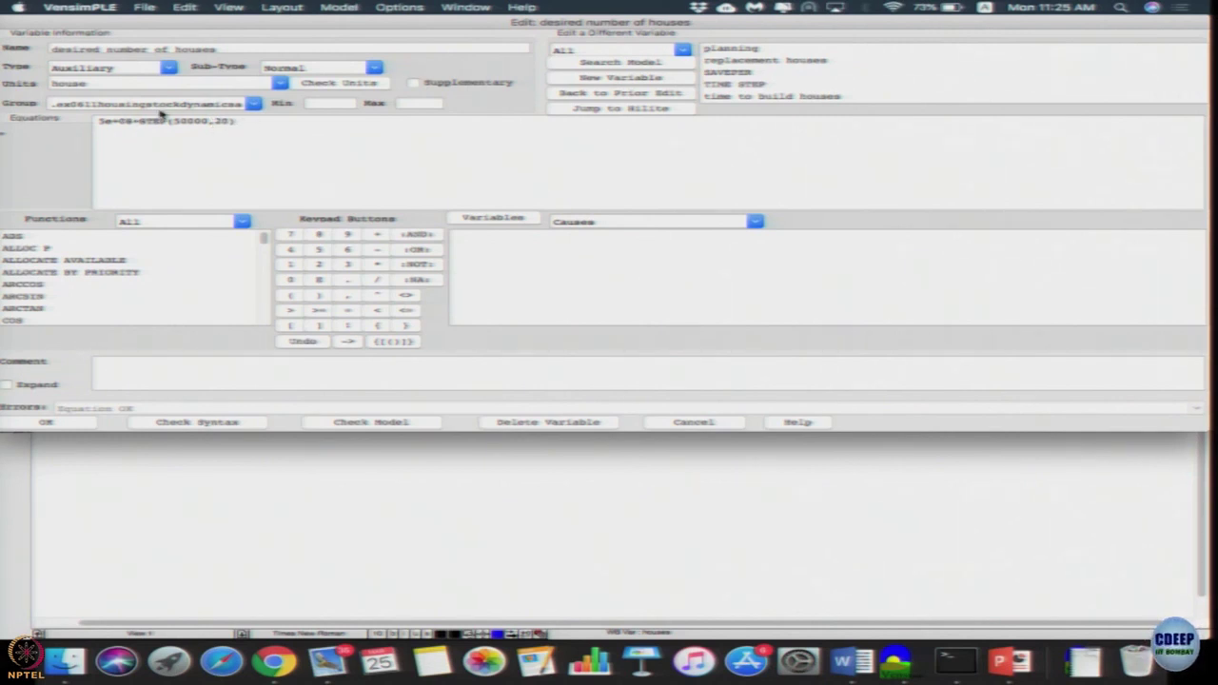
{"action": "left_click", "coordinate": [42, 424]}
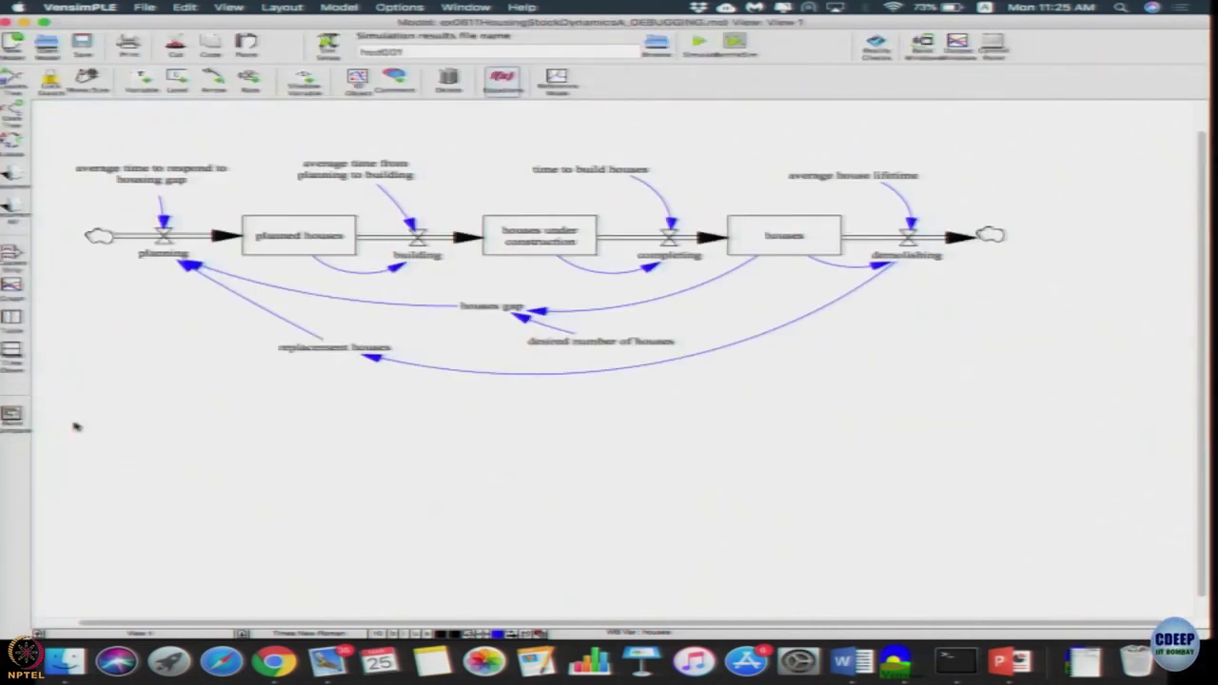
{"action": "left_click", "coordinate": [772, 251]}
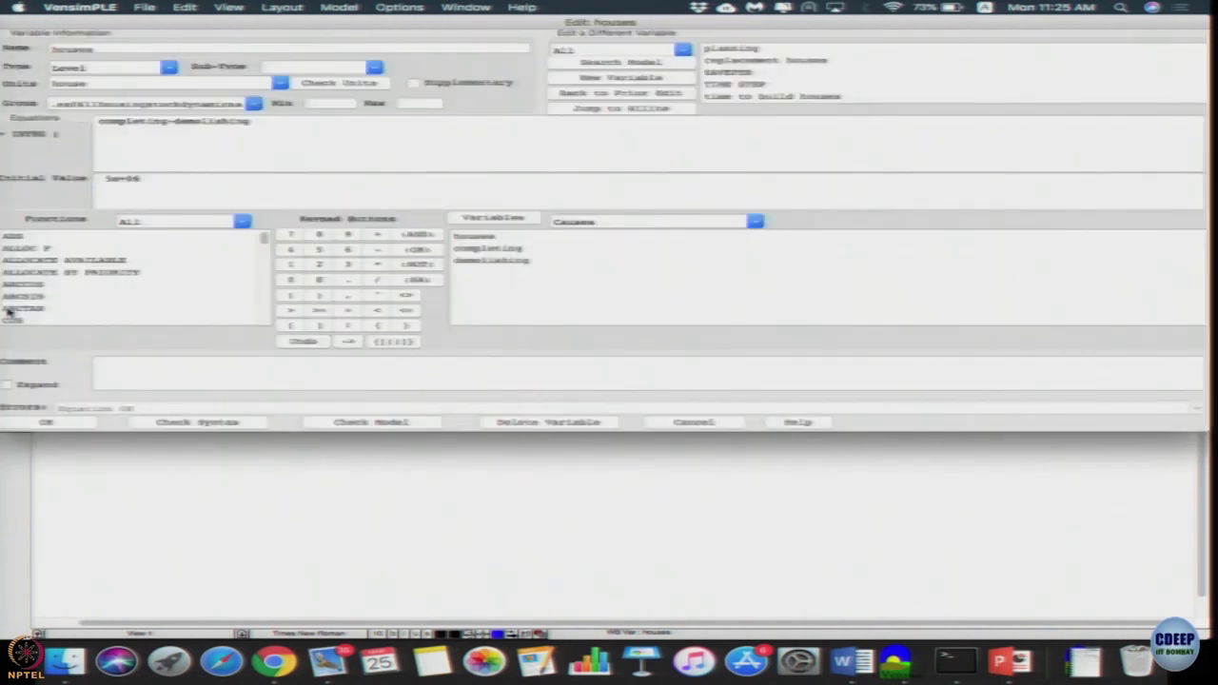
{"action": "left_click", "coordinate": [702, 426]}
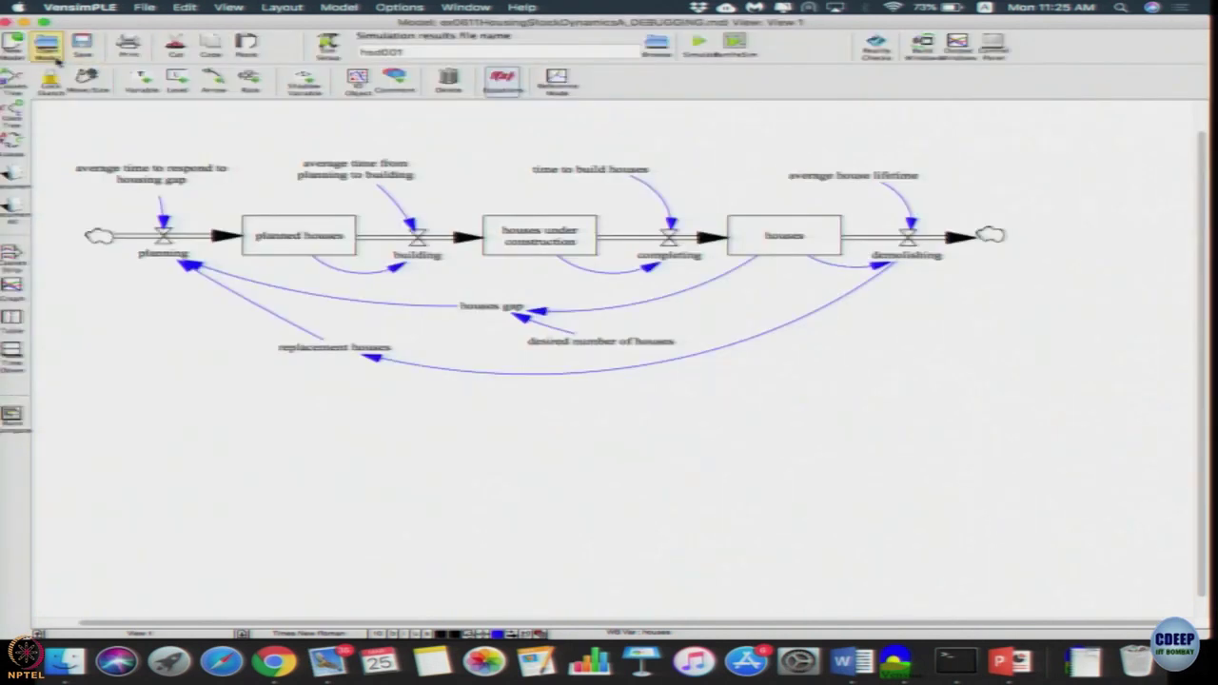
{"action": "left_click", "coordinate": [752, 227]}
{"action": "left_click", "coordinate": [12, 287]}
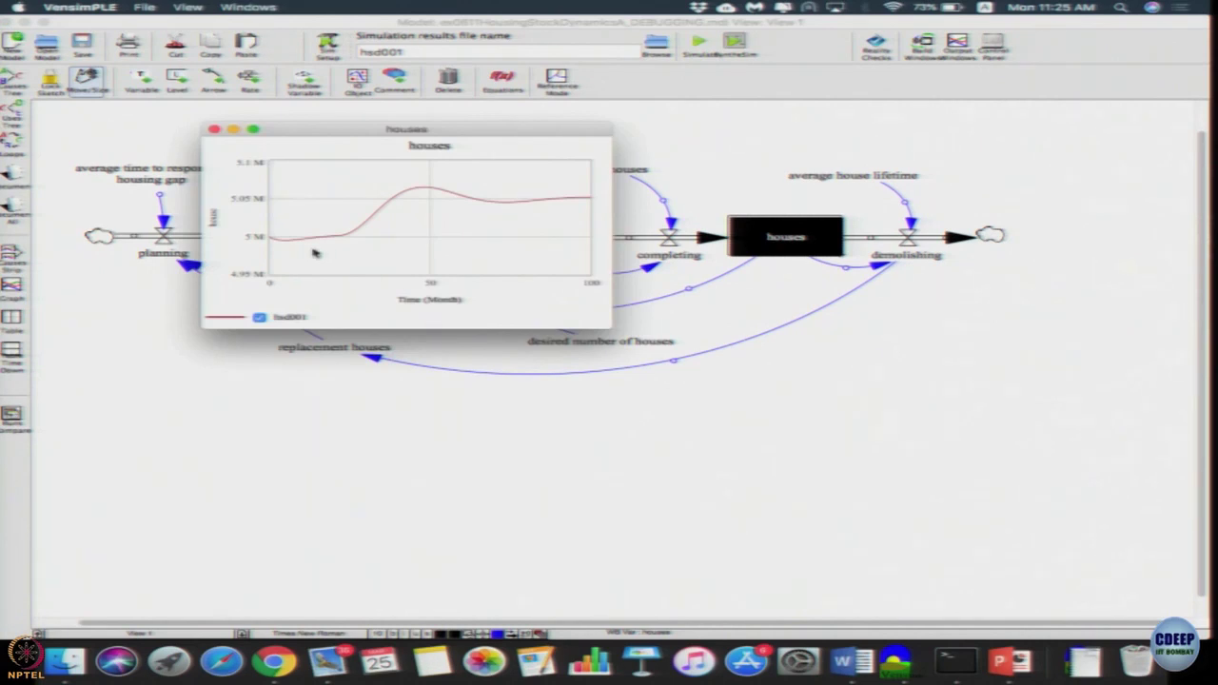
{"action": "left_click_drag", "start_coordinate": [603, 331], "coordinate": [1011, 564]}
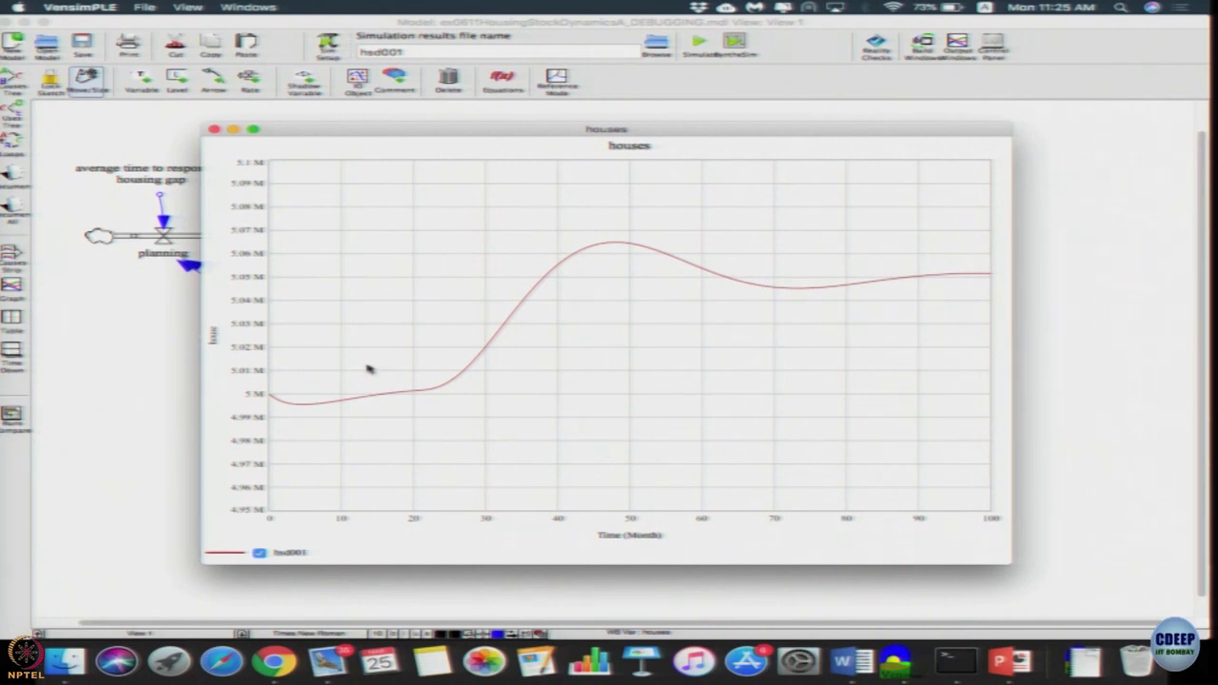
{"action": "left_click", "coordinate": [215, 129]}
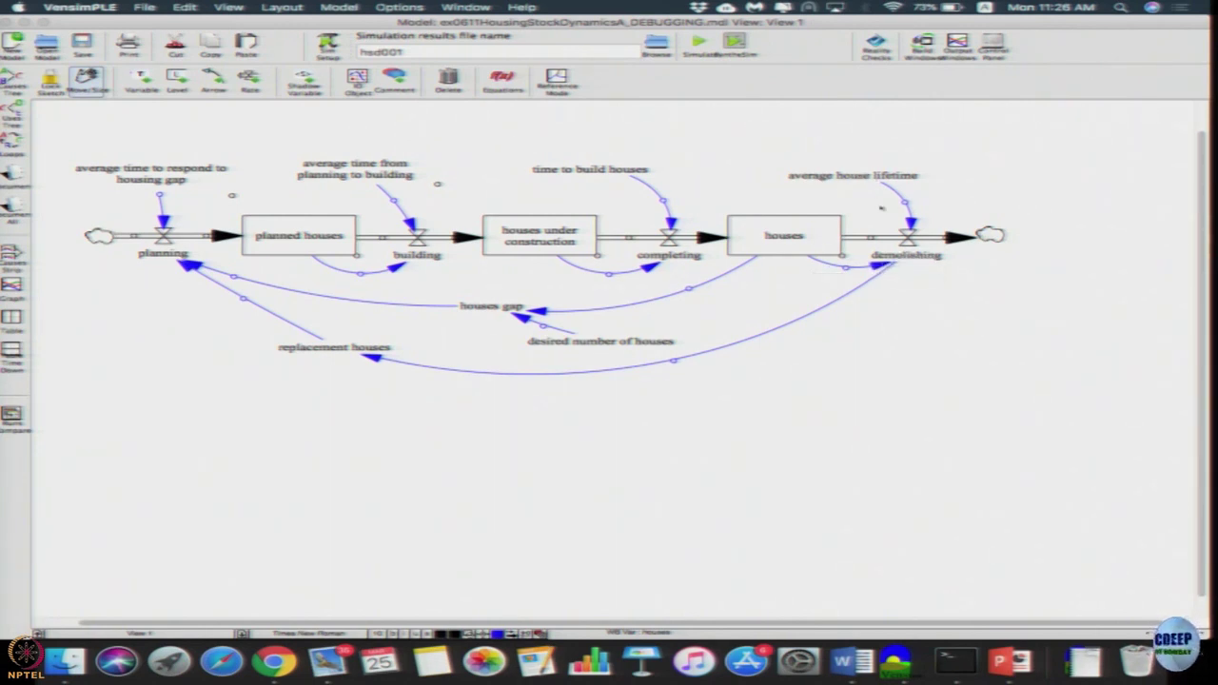
- Check average house lifetime reads 1200 Month, then bring up the Housing Stock Dynamics slide
{"action": "left_click", "coordinate": [860, 179]}
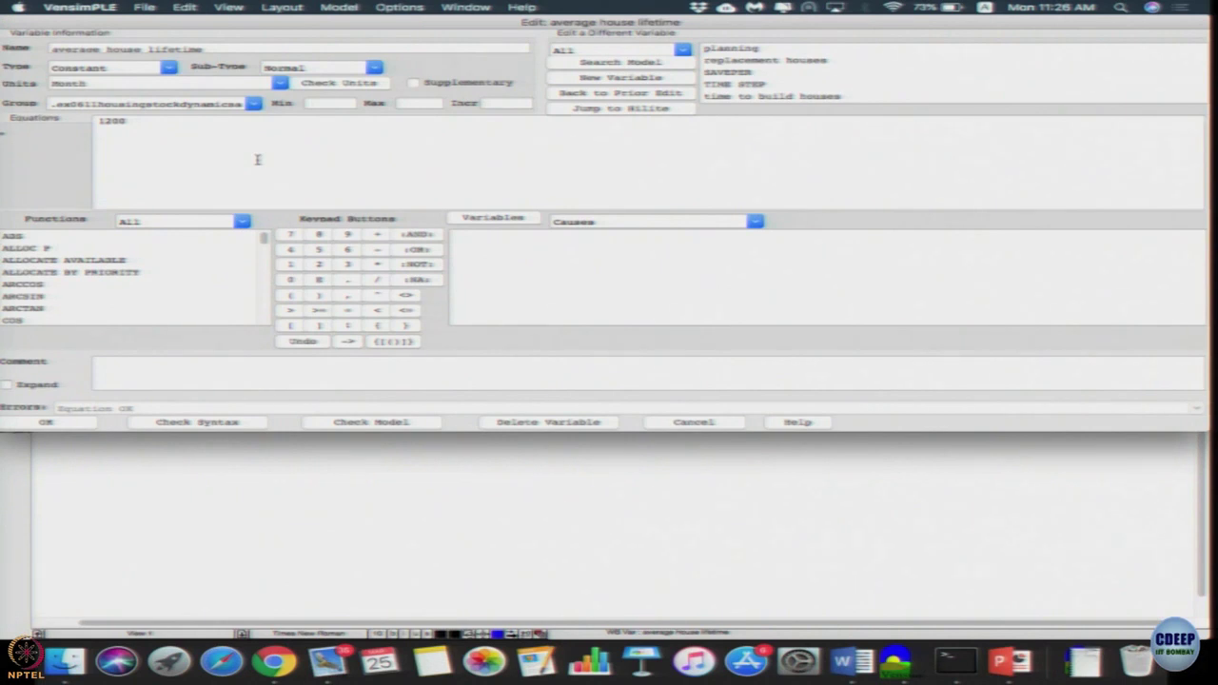
{"action": "left_click", "coordinate": [999, 660]}
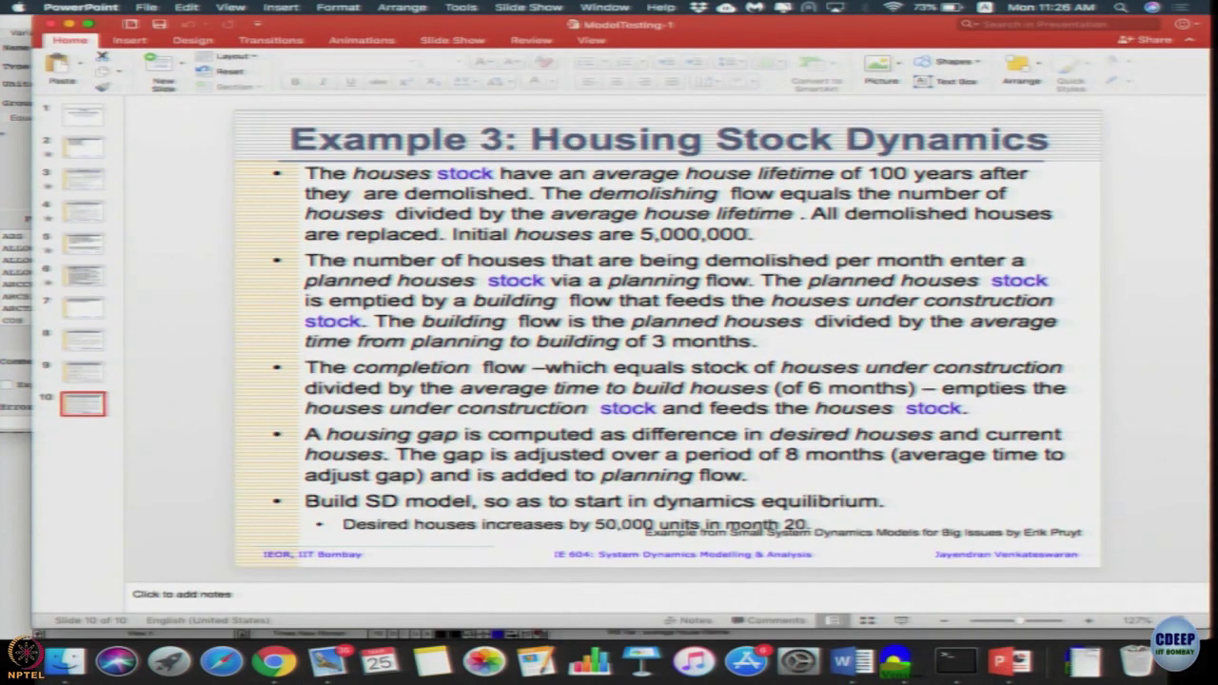
- Highlight "100 years after" in the slide's first bullet
{"action": "left_click_drag", "start_coordinate": [868, 174], "coordinate": [1030, 174]}
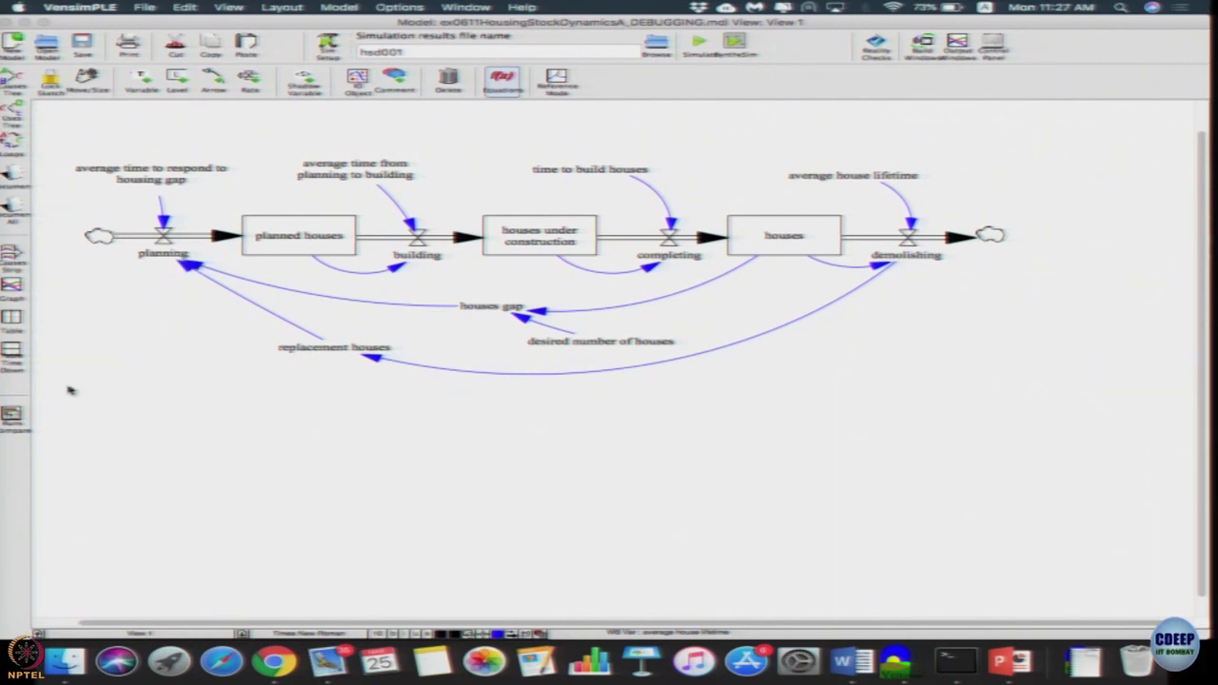
- Compute 5000000/1200 in Calculator, about 4166.67, then return to the Vensim model
{"action": "key", "text": "super+space"}
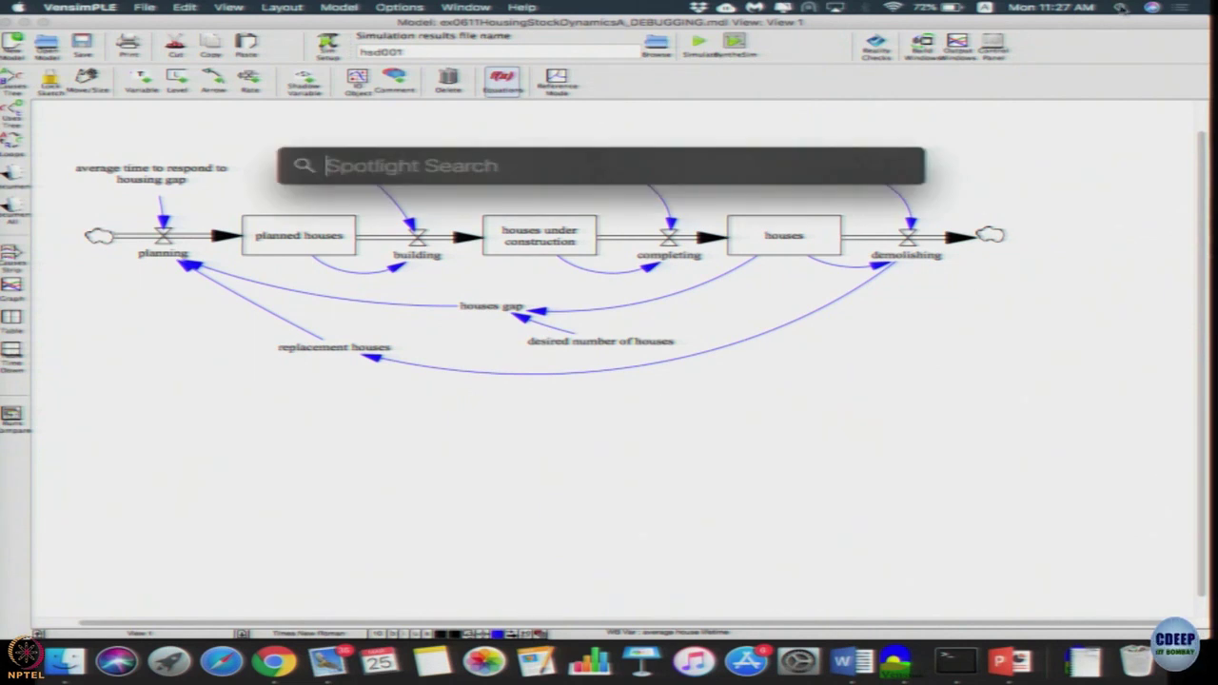
{"action": "type", "text": "calc"}
{"action": "key", "text": "Return"}
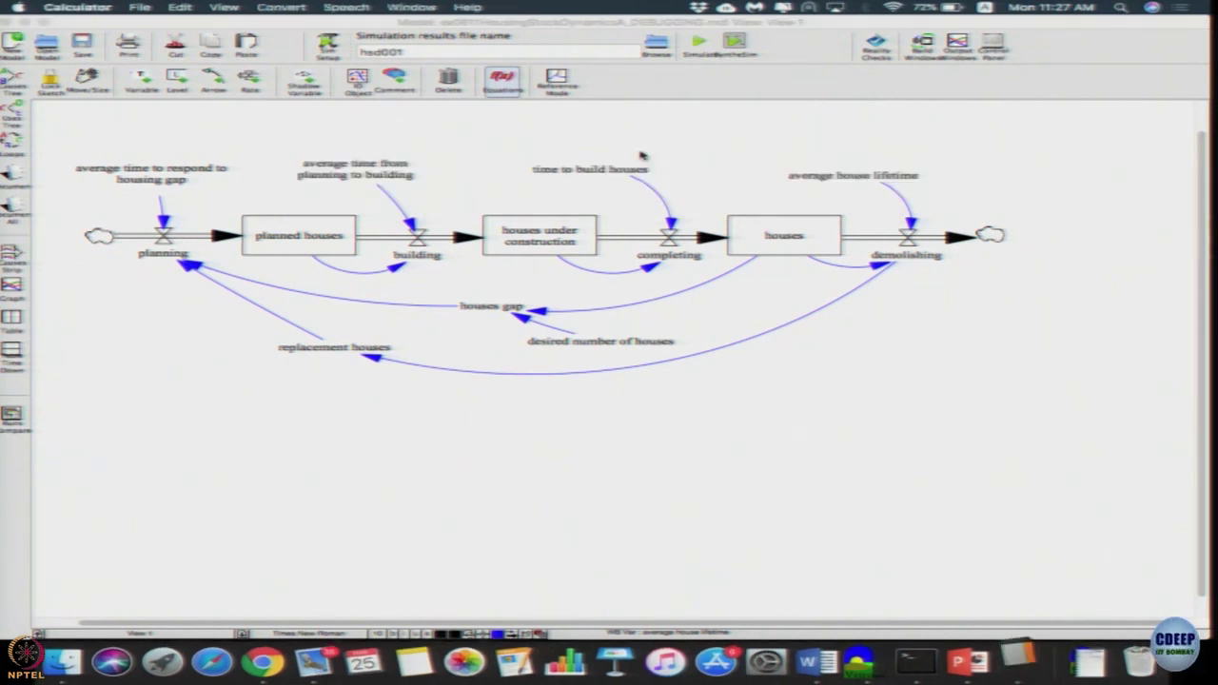
{"action": "type", "text": "500000"}
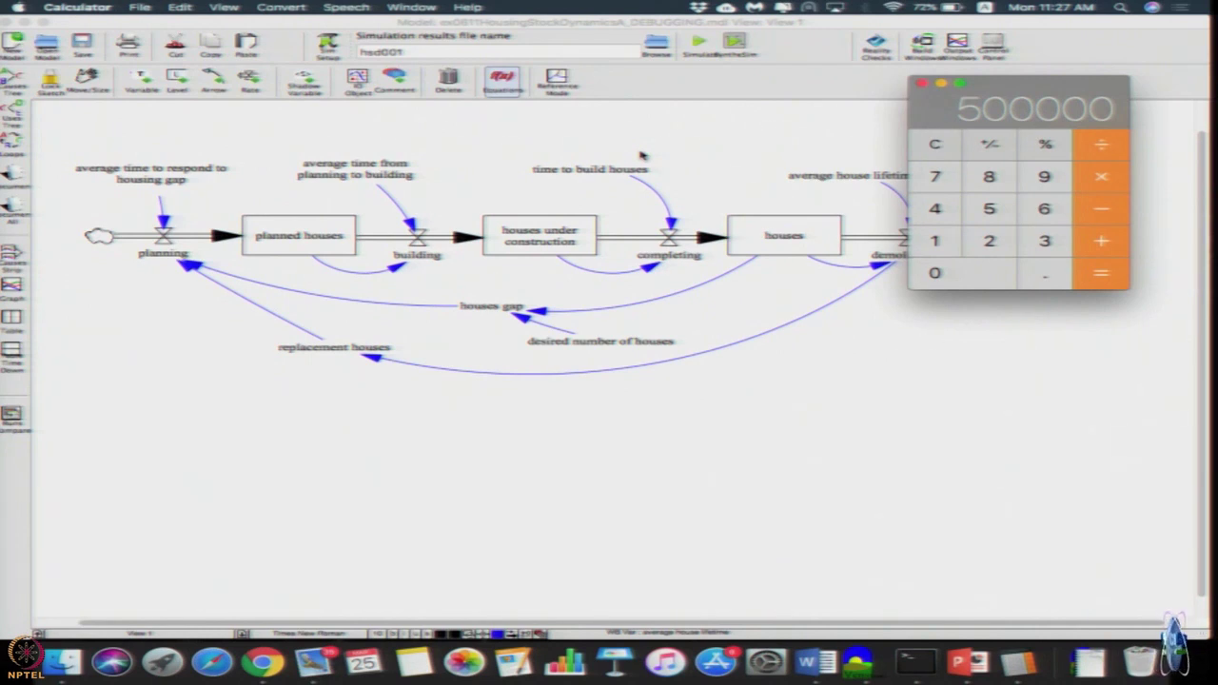
{"action": "type", "text": "0"}
{"action": "type", "text": "/1200"}
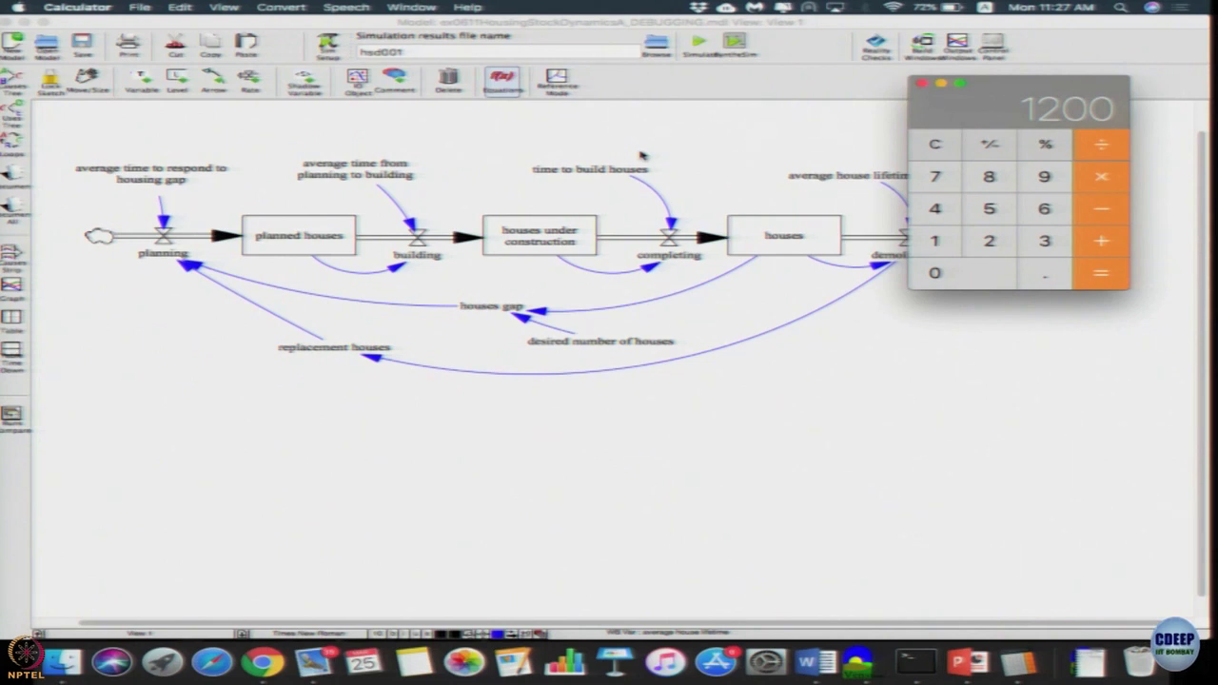
{"action": "key", "text": "Return"}
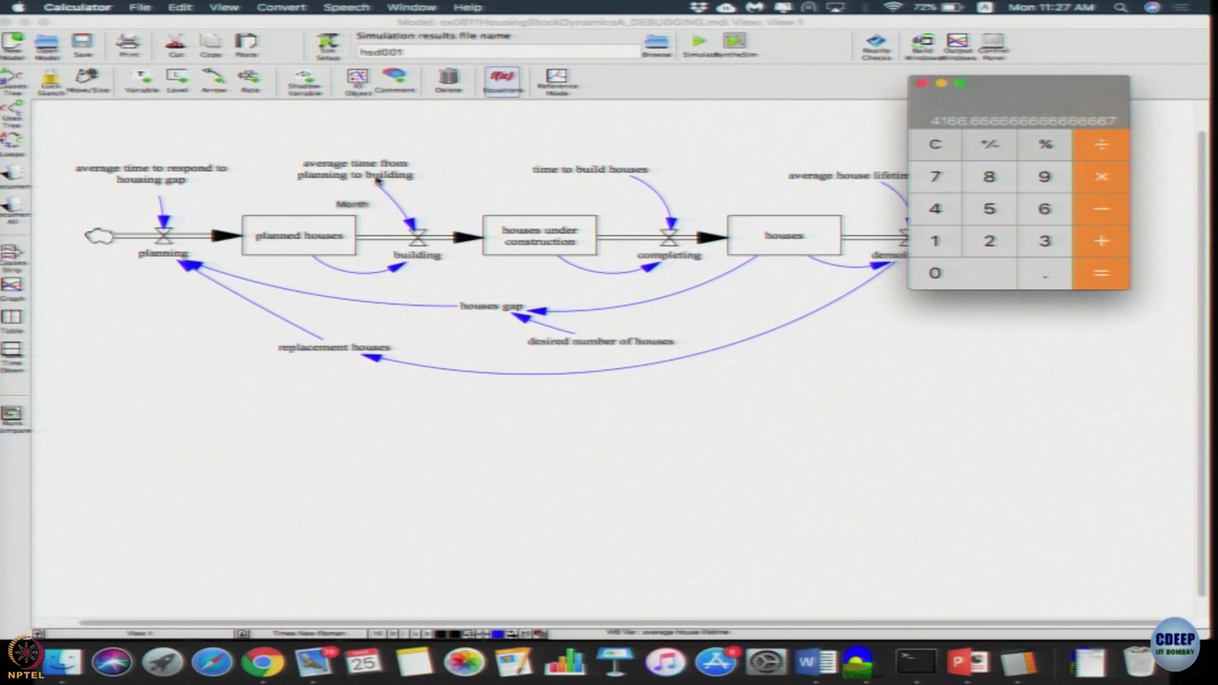
{"action": "left_click", "coordinate": [457, 145]}
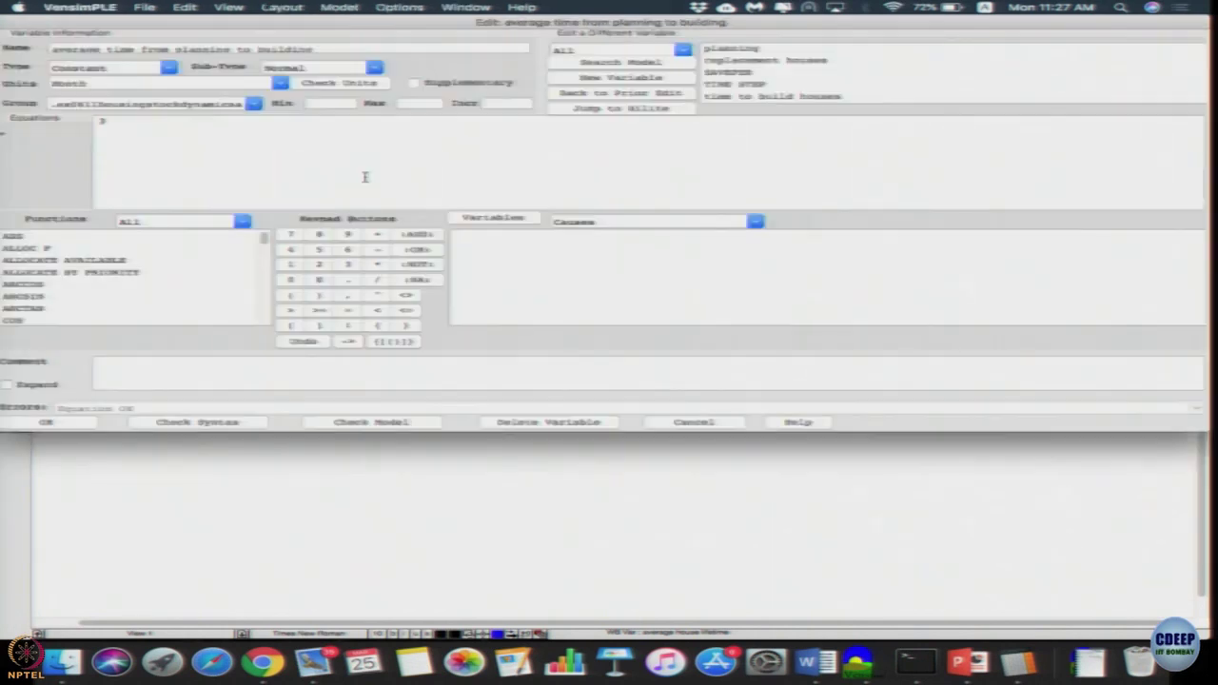
{"action": "left_click", "coordinate": [38, 426]}
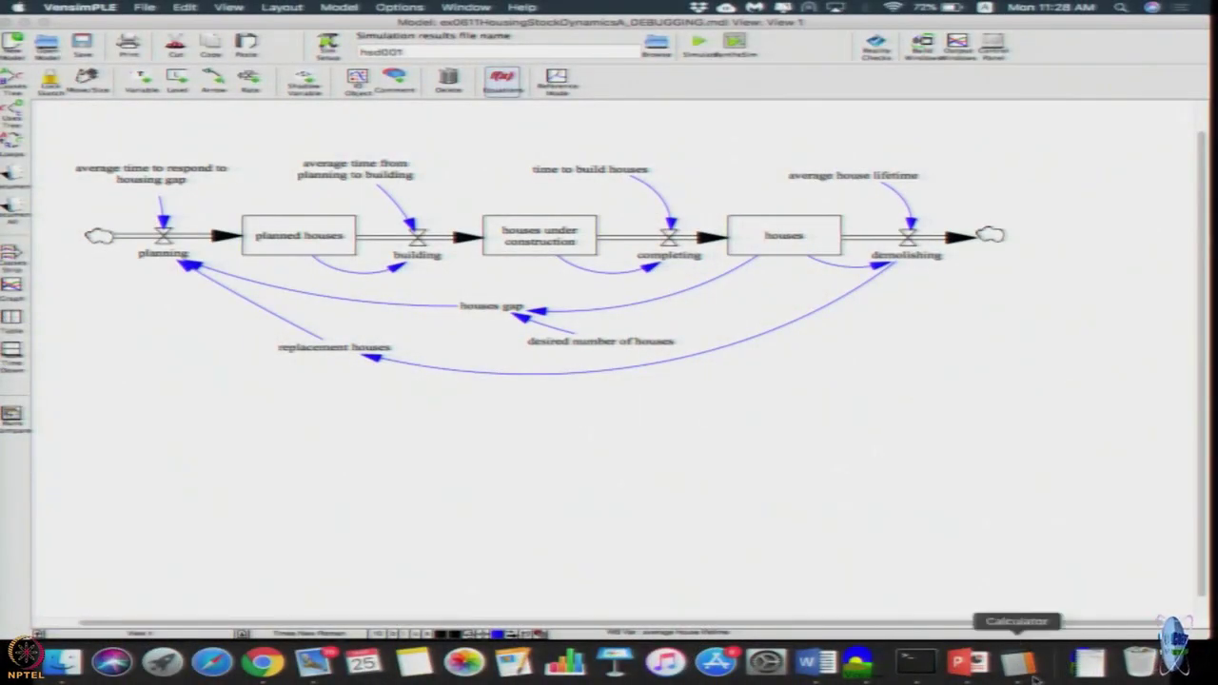
- Multiply 4166.67 by 3 in Calculator to get 12500
{"action": "left_click", "coordinate": [1035, 675]}
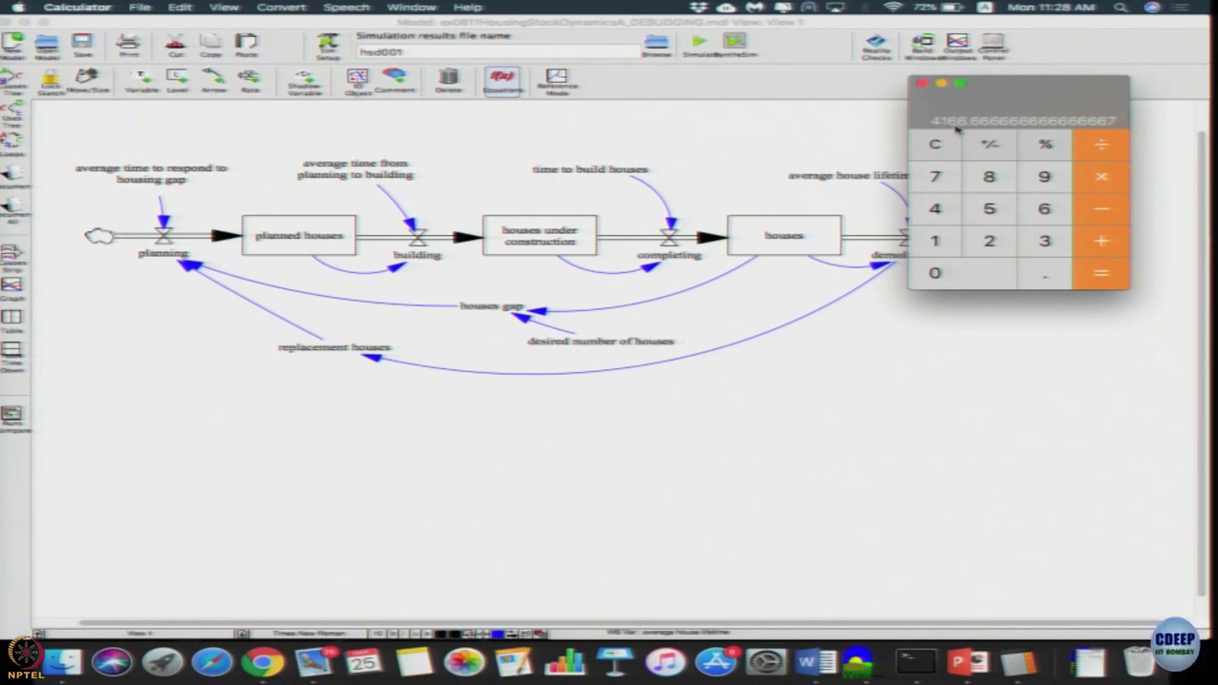
{"action": "left_click", "coordinate": [1112, 181]}
{"action": "left_click", "coordinate": [1045, 244]}
{"action": "left_click", "coordinate": [1101, 273]}
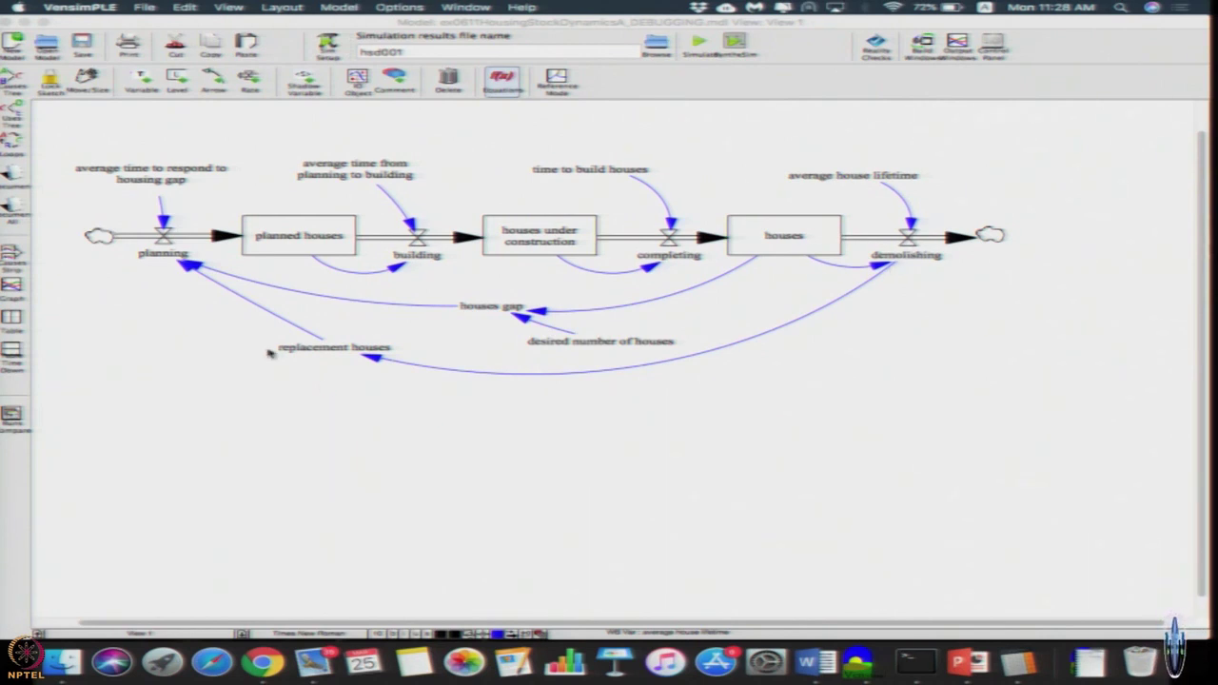
- Divide 12500 by 3 to confirm 4166.67, then return to Vensim
{"action": "mouse_move", "coordinate": [152, 256]}
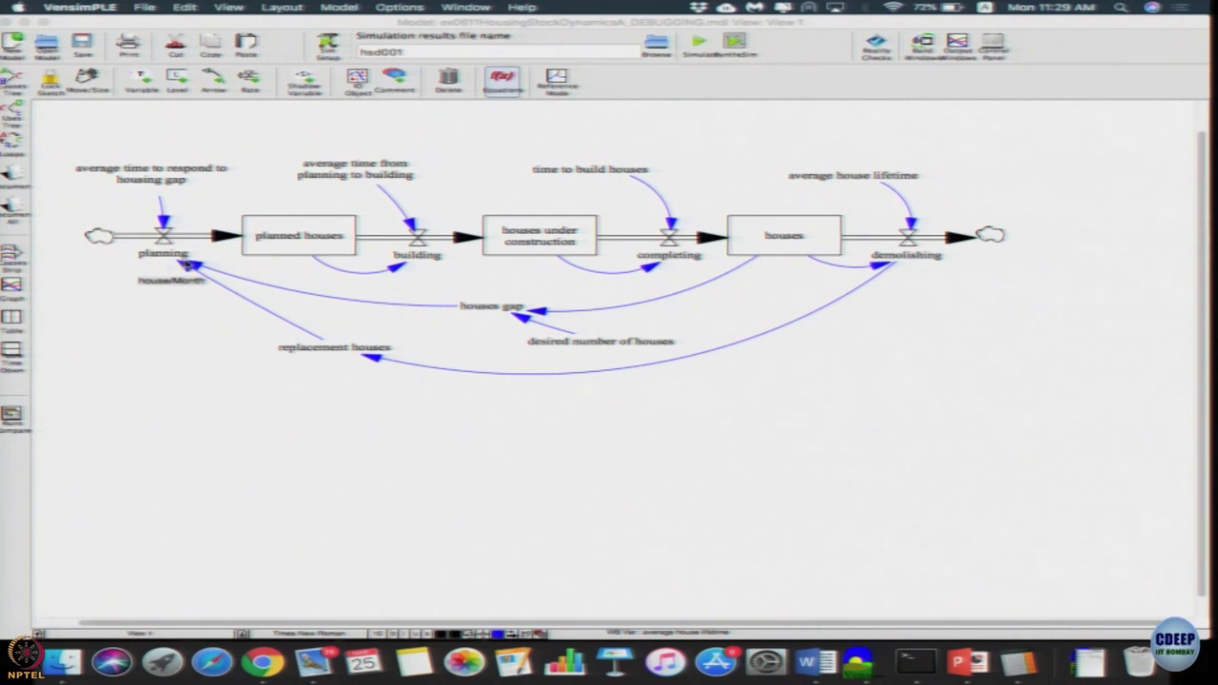
{"action": "left_click", "coordinate": [1015, 662]}
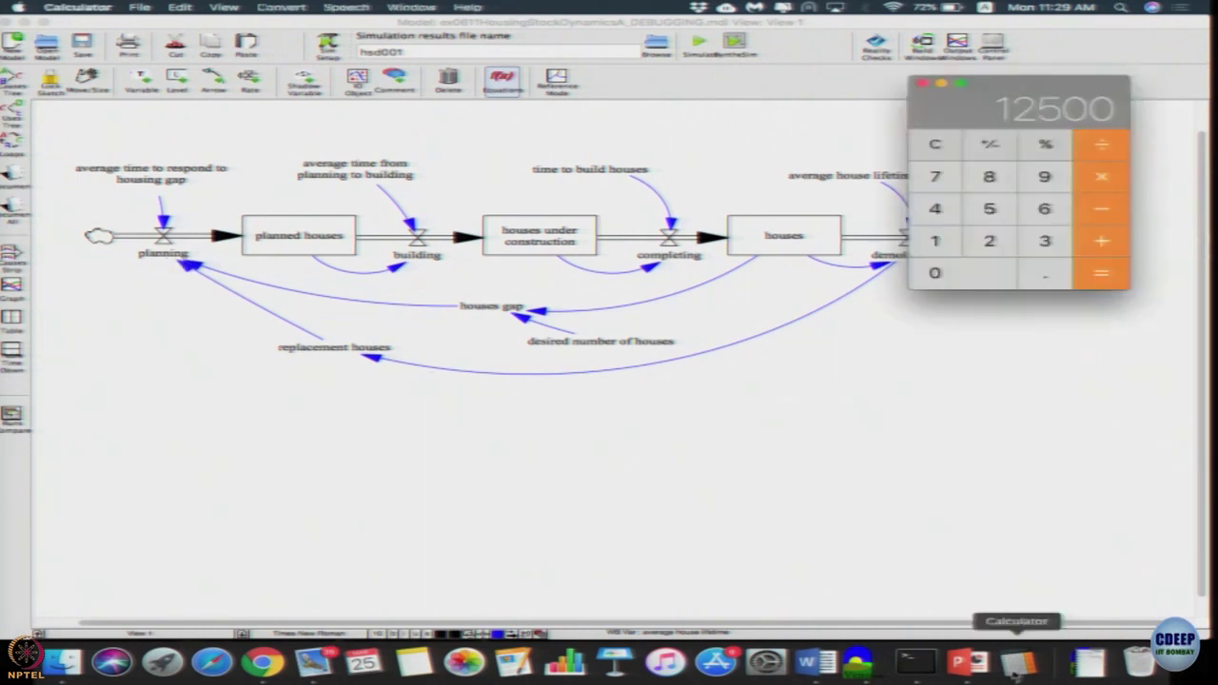
{"action": "left_click", "coordinate": [1102, 144]}
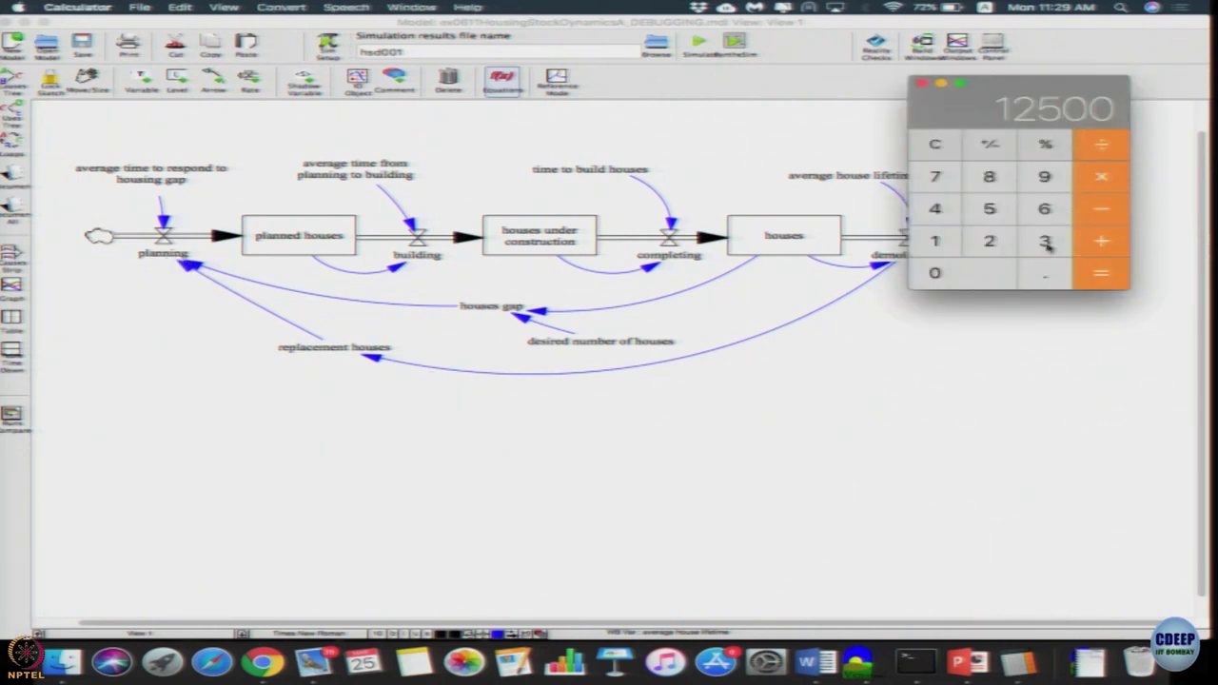
{"action": "left_click", "coordinate": [1045, 242]}
{"action": "left_click", "coordinate": [1104, 273]}
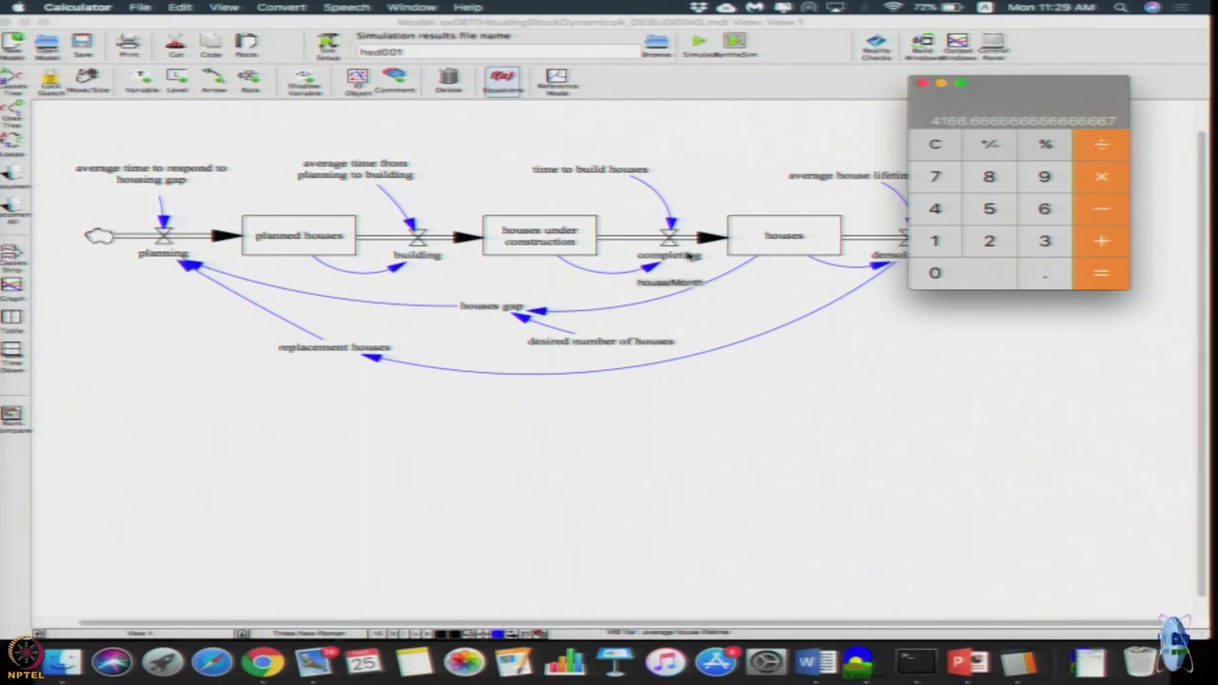
{"action": "left_click", "coordinate": [616, 105]}
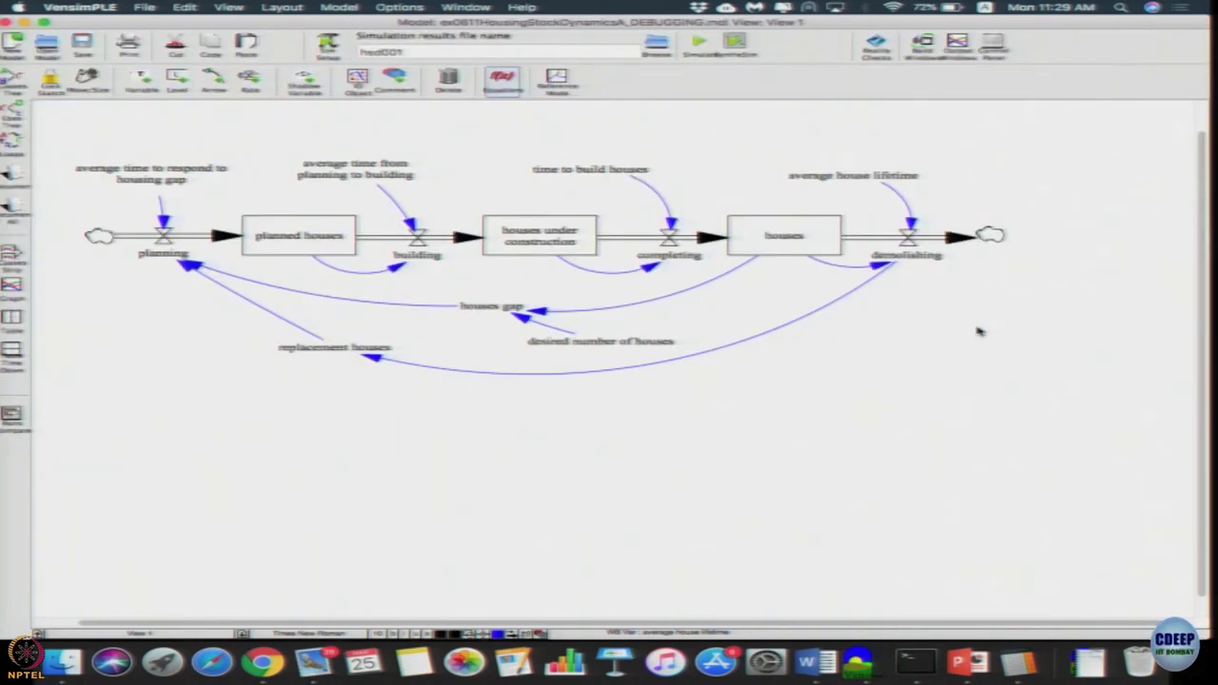
- Multiply 4166.67 by 6 for 25000, then review the houses stock equation unchanged
{"action": "key", "text": "super+Tab"}
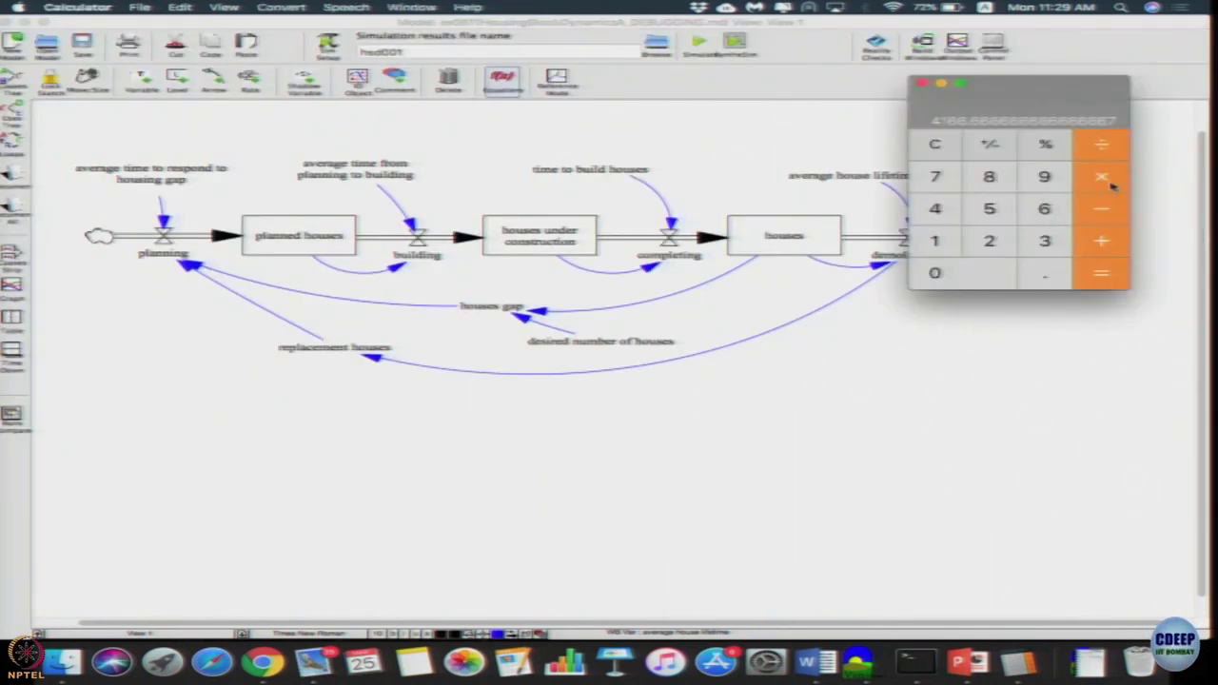
{"action": "left_click", "coordinate": [1048, 211]}
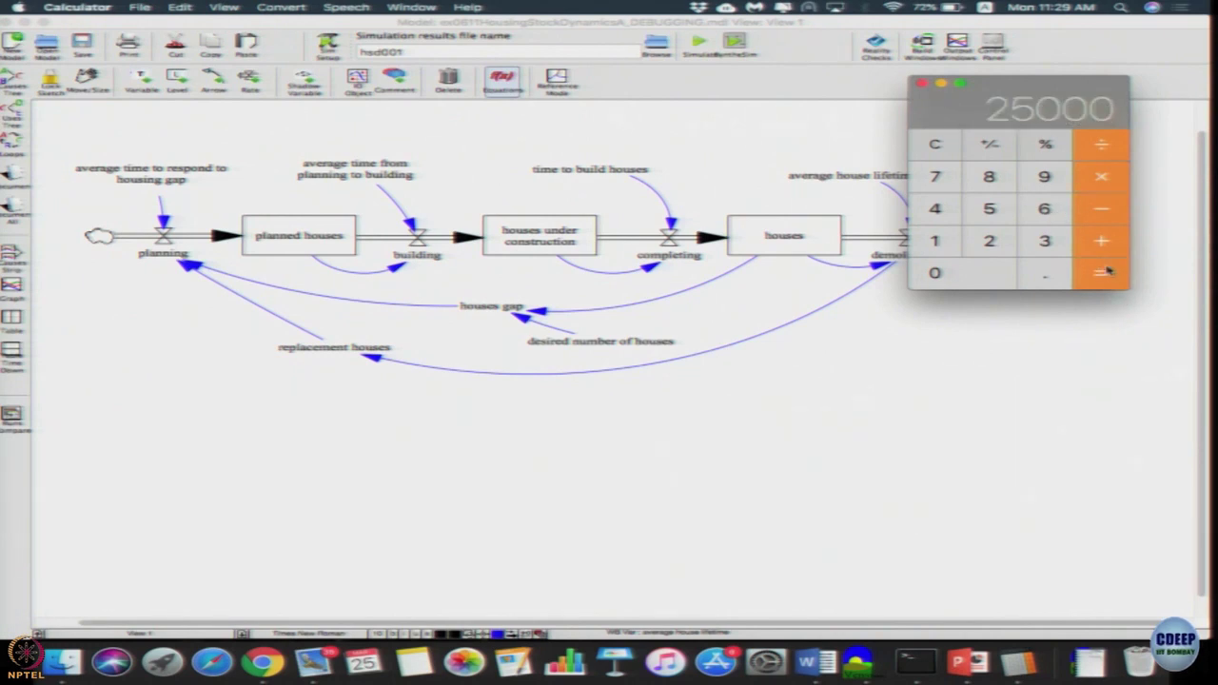
{"action": "left_click", "coordinate": [625, 426]}
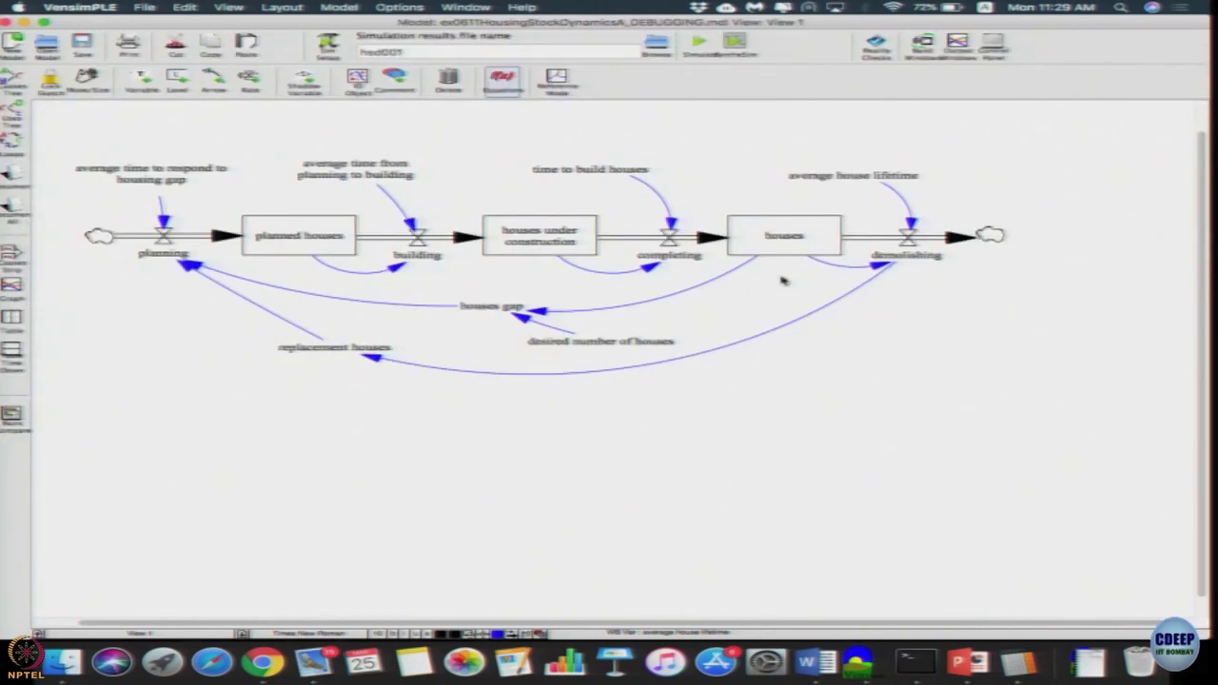
{"action": "left_click", "coordinate": [788, 247]}
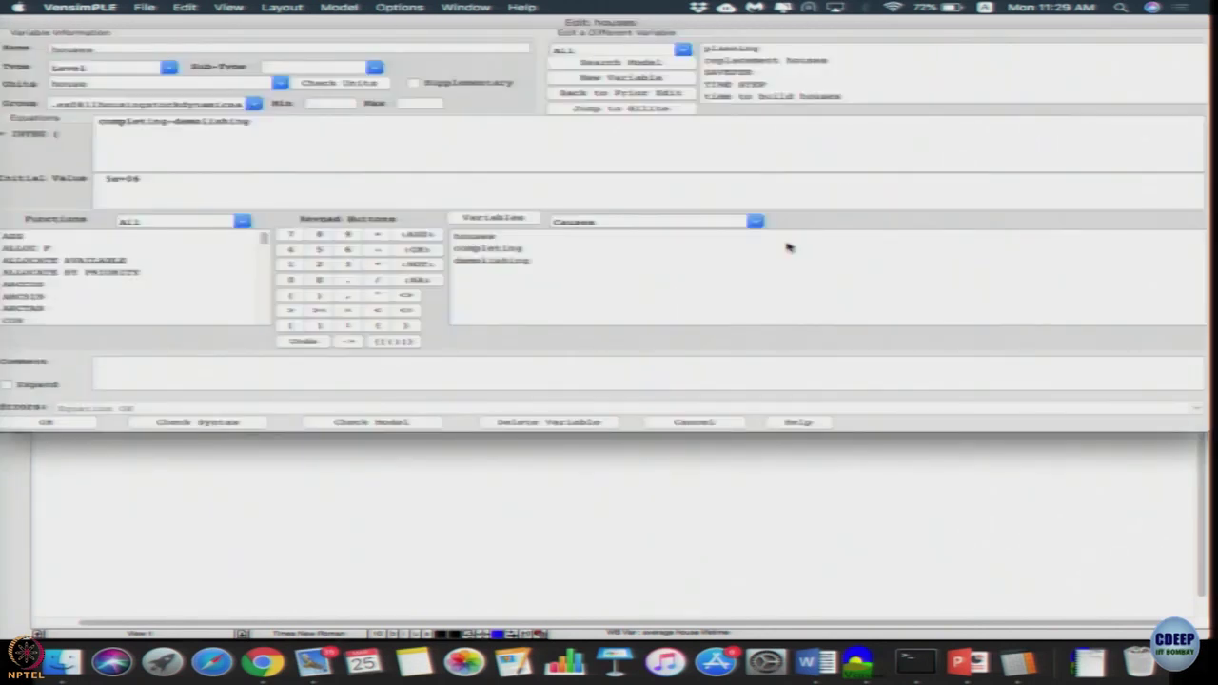
{"action": "left_click", "coordinate": [59, 428]}
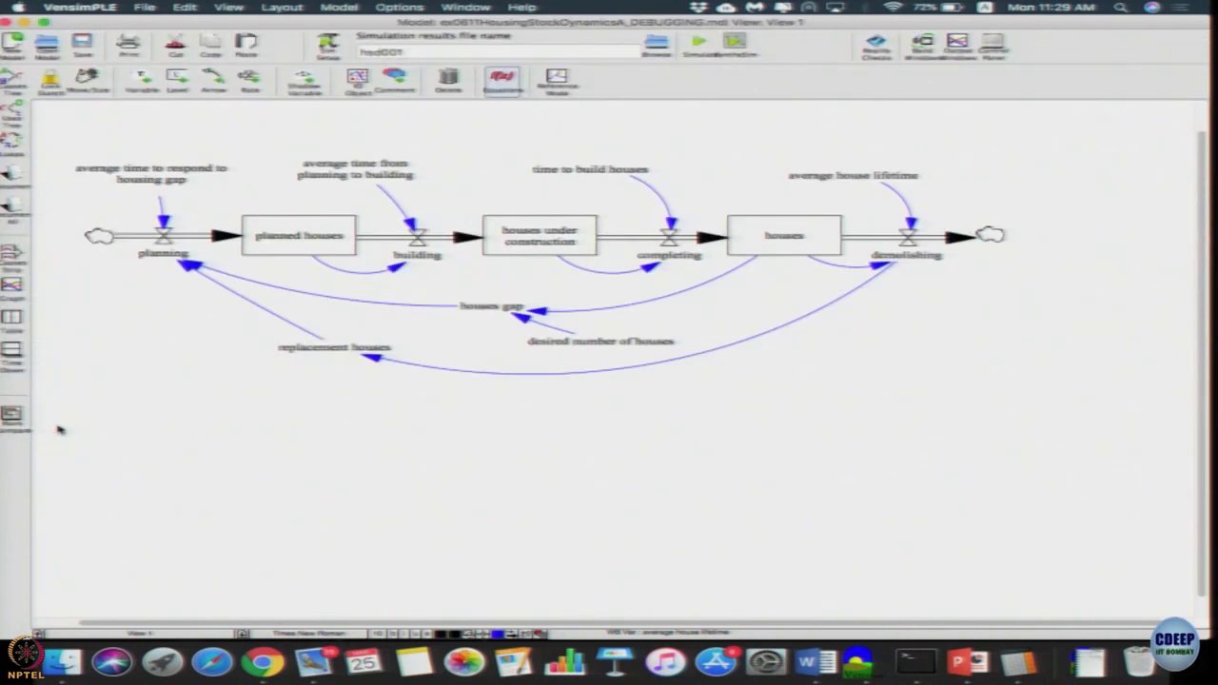
- Rerun the simulation over the existing dataset and check that houses stays flat until month 20, then oscillates toward about 5.05M
{"action": "left_click", "coordinate": [700, 48]}
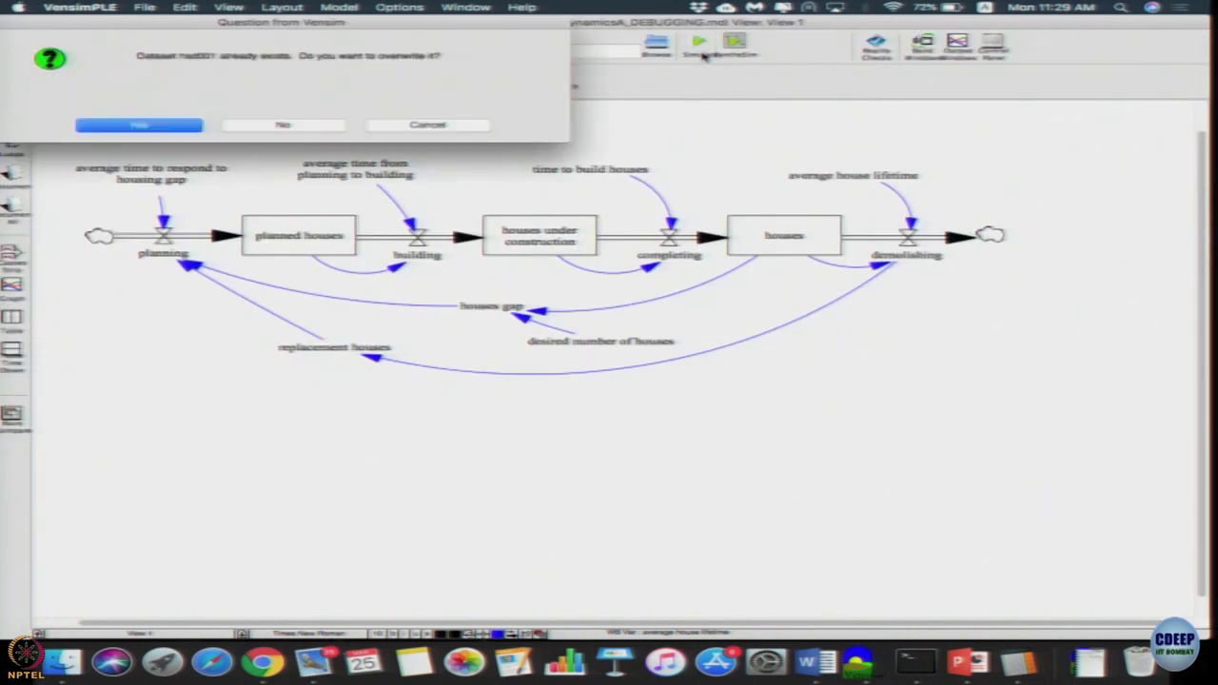
{"action": "left_click", "coordinate": [95, 126]}
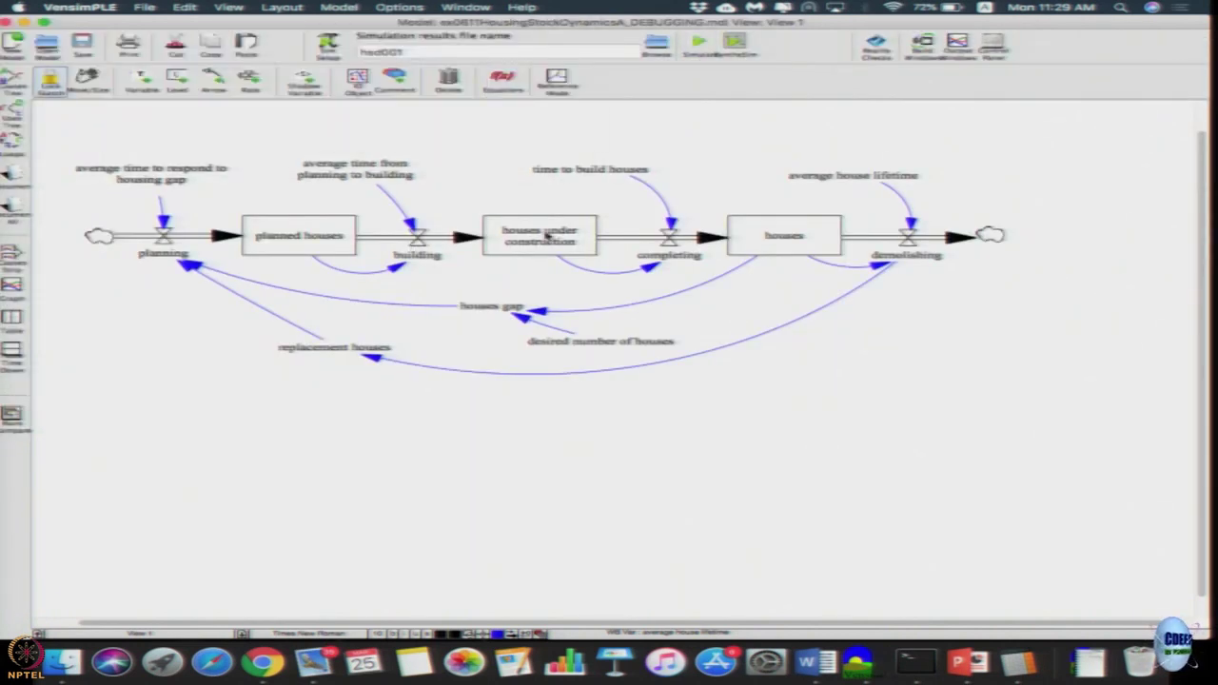
{"action": "left_click", "coordinate": [777, 240]}
{"action": "left_click", "coordinate": [12, 285]}
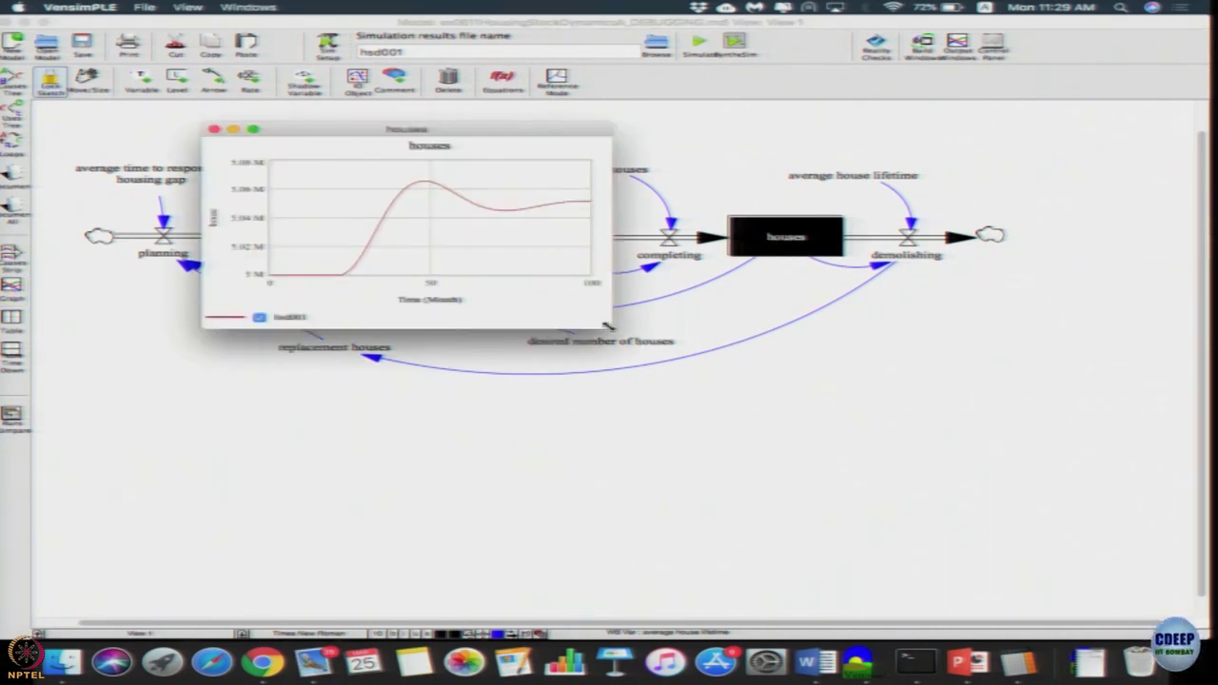
{"action": "left_click_drag", "start_coordinate": [606, 327], "coordinate": [1047, 560]}
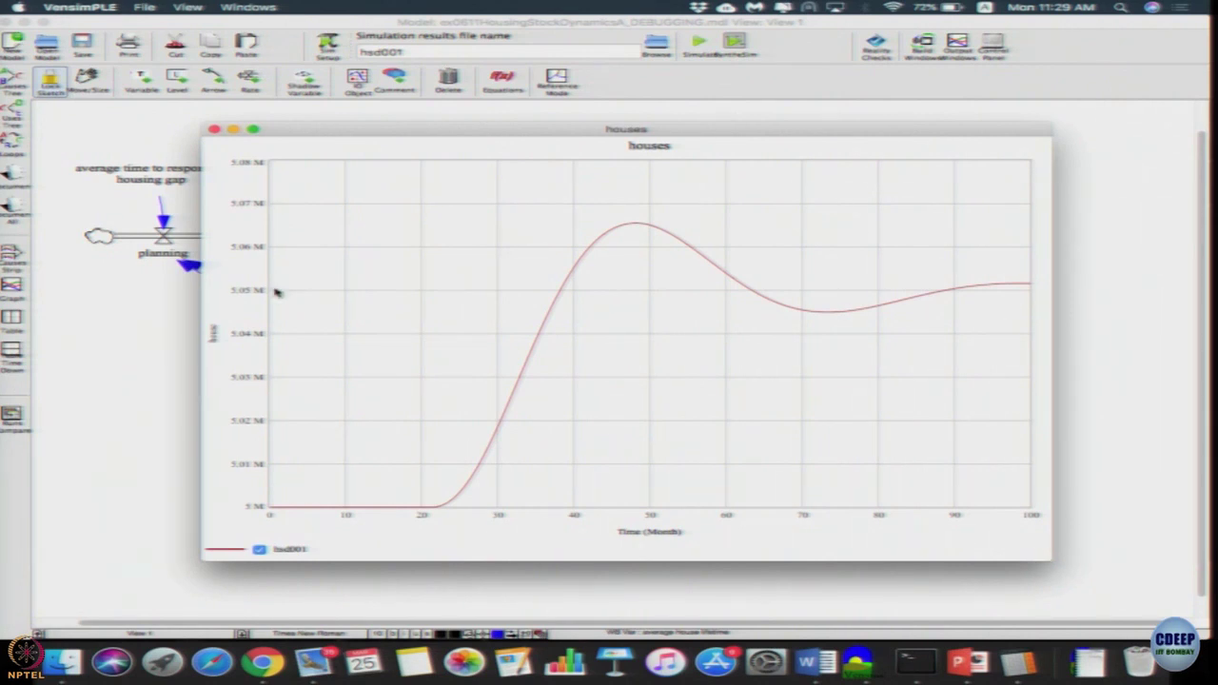
{"action": "left_click", "coordinate": [216, 130]}
{"action": "left_click", "coordinate": [174, 358]}
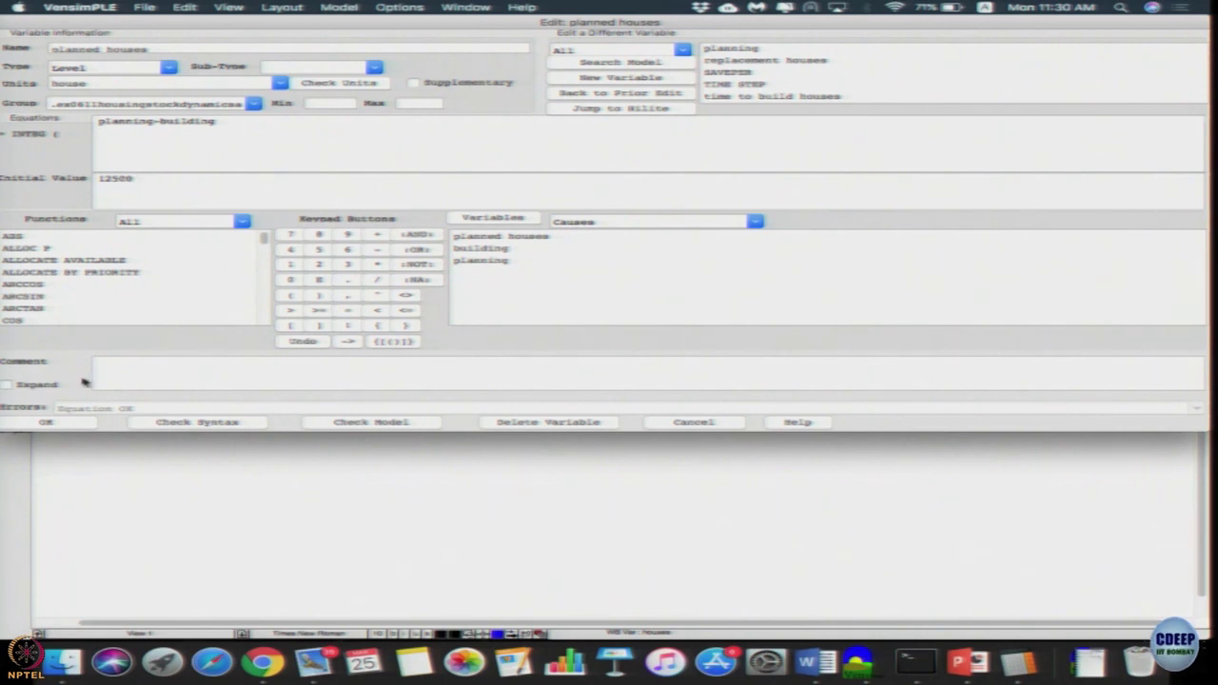
- Accept the planned houses equation, keeping its initial value of 12500
{"action": "left_click", "coordinate": [54, 427]}
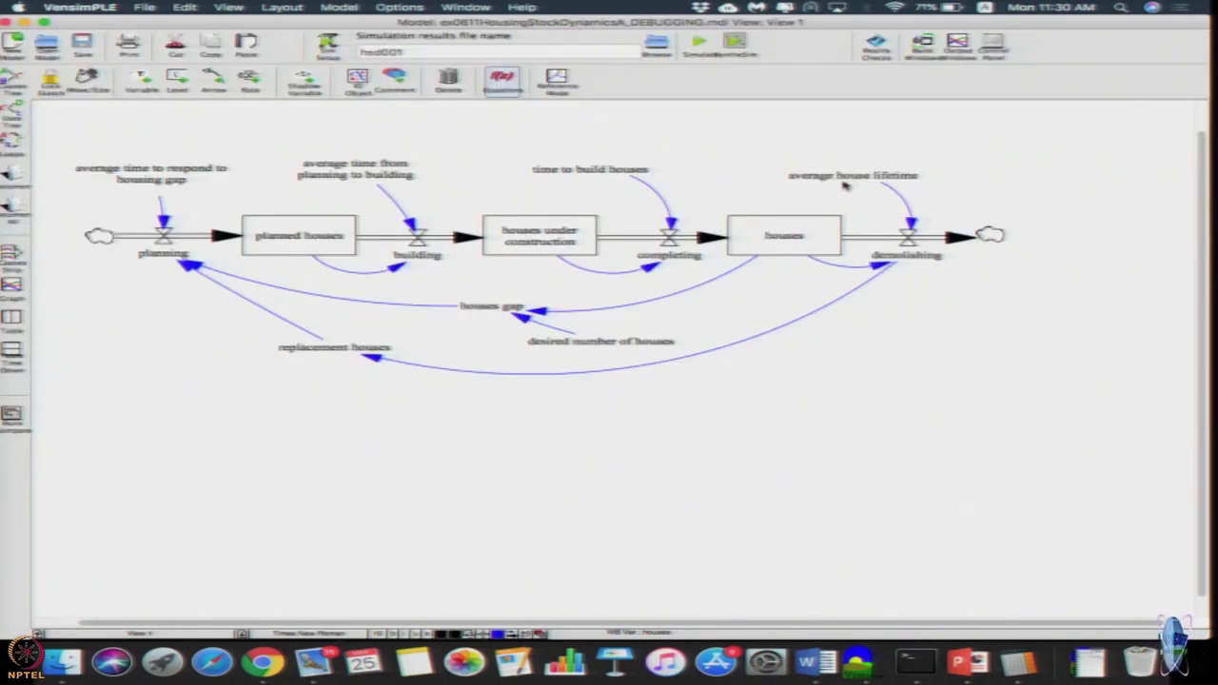